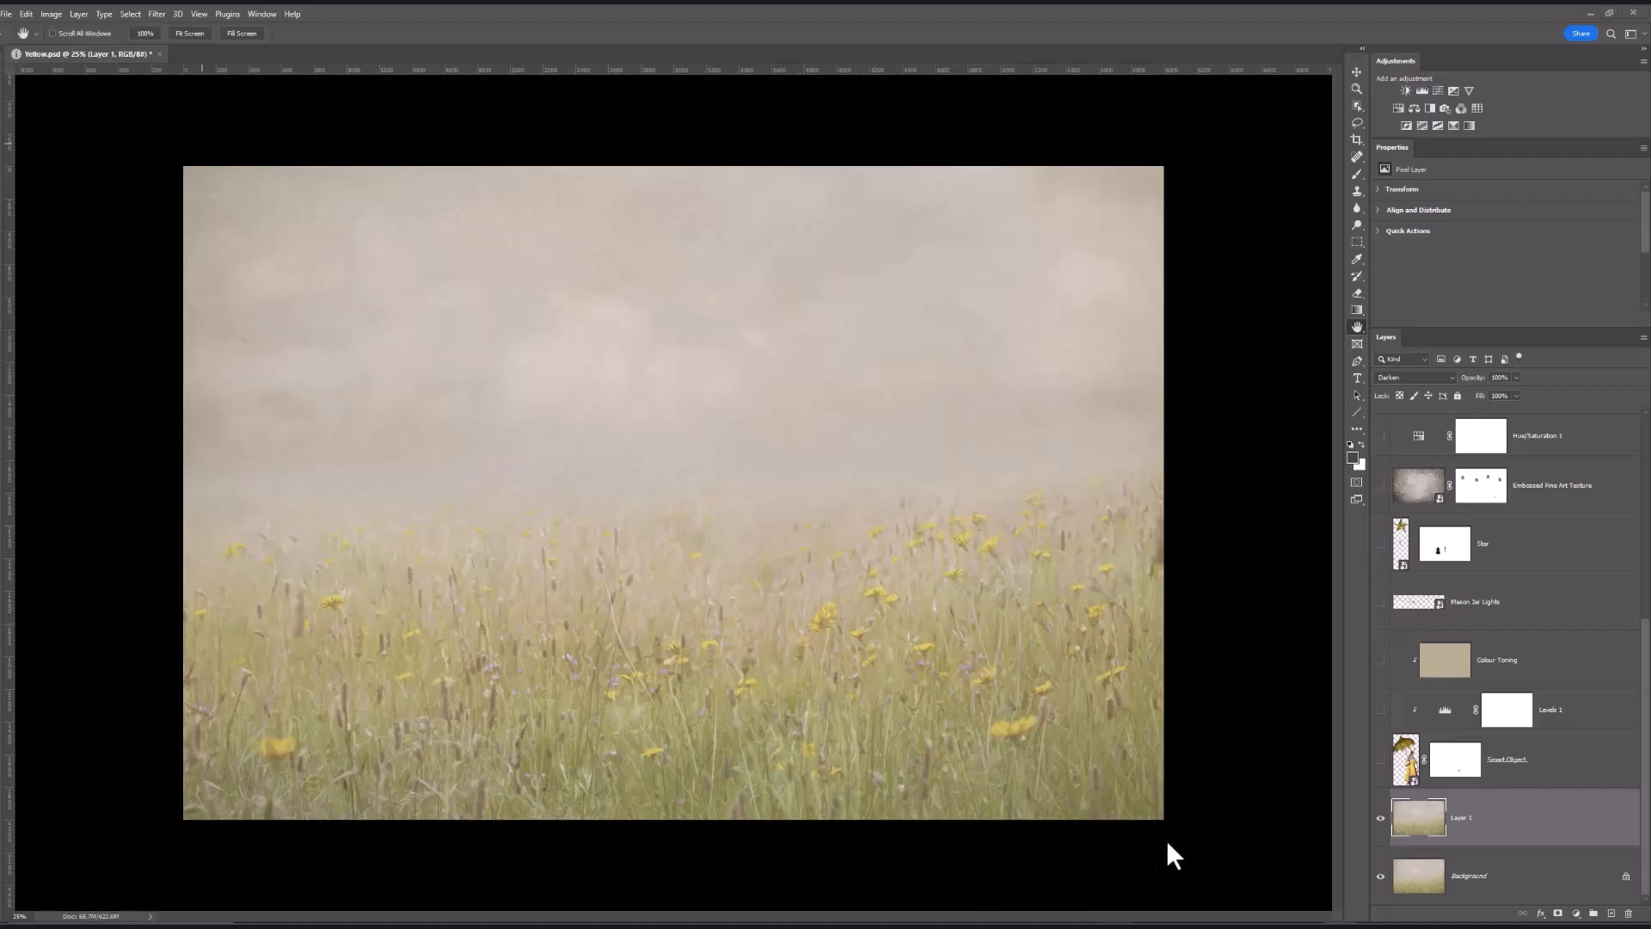
Step: Show the rabbit figure layer and its clipped Levels 1 adjustment, and open the Levels 1 settings
{"action": "left_click", "coordinate": [1379, 761]}
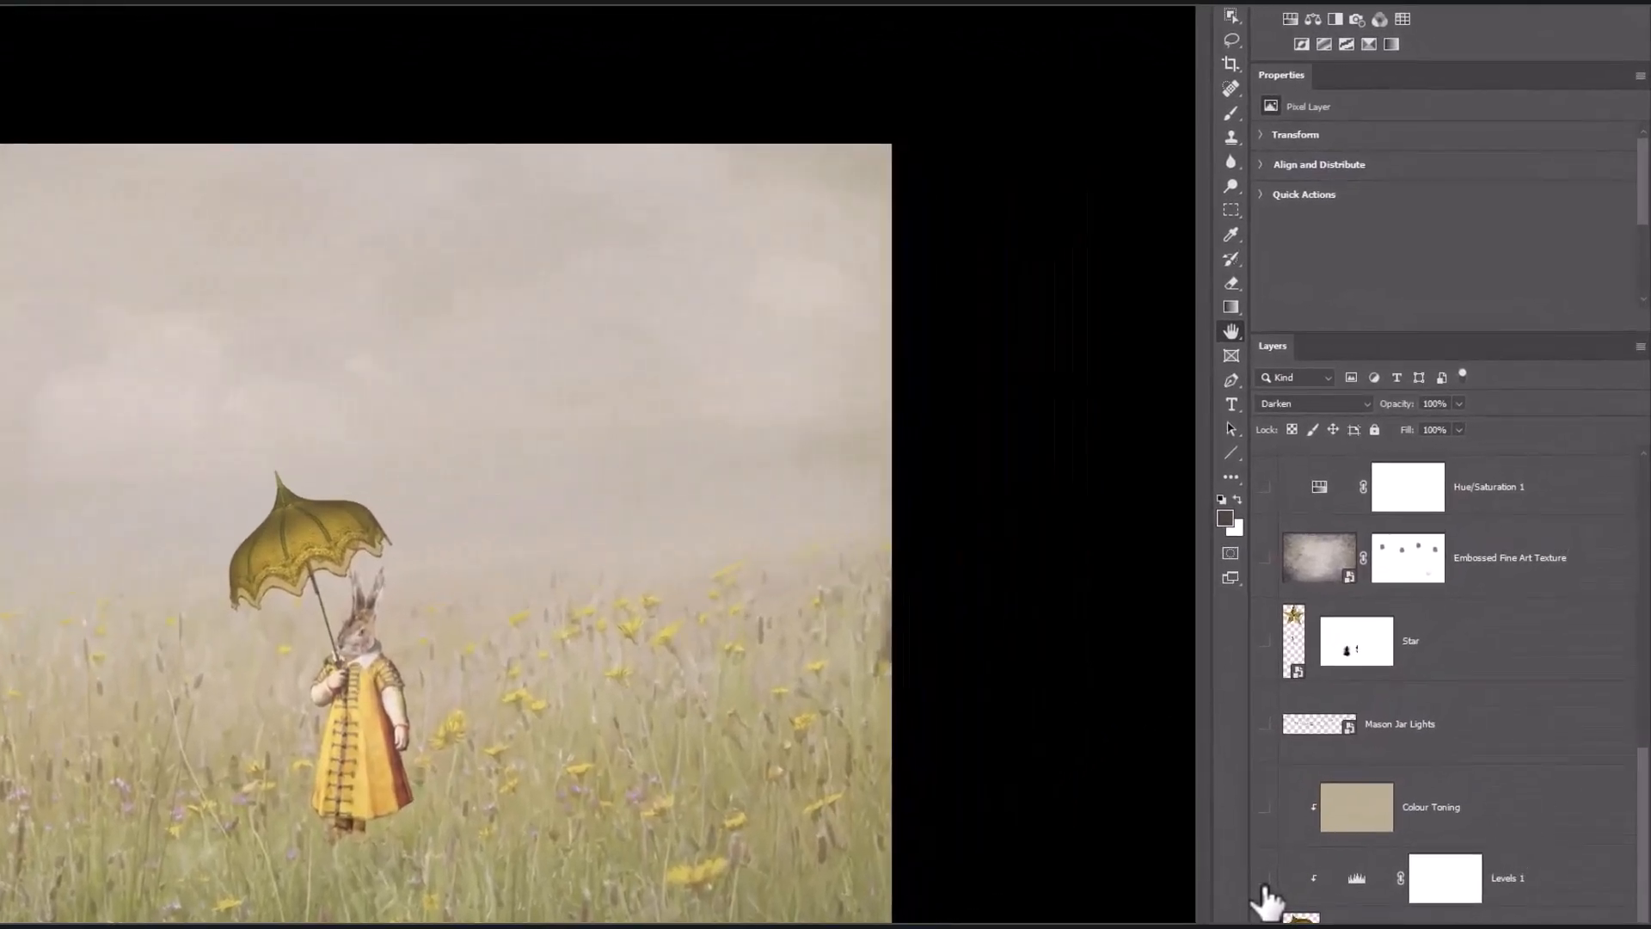
{"action": "left_click", "coordinate": [1264, 878]}
{"action": "left_click", "coordinate": [1336, 888]}
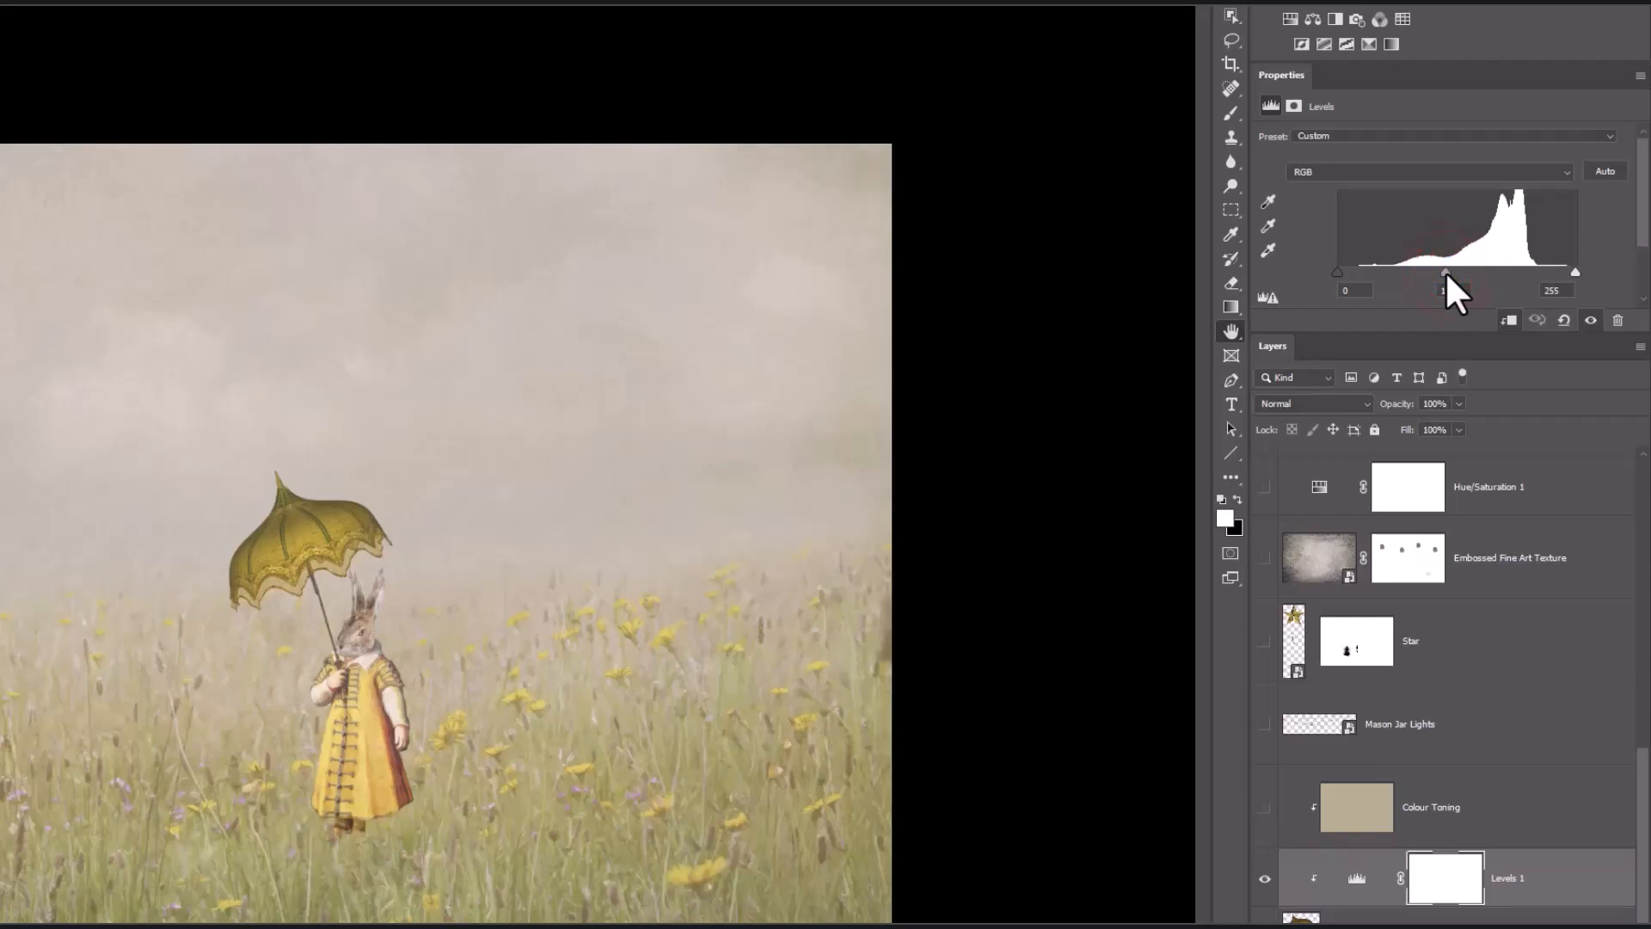
Step: Set the Levels 1 midtone value to 1.23 and compare the figure with and without the adjustment
{"action": "mouse_move", "coordinate": [1434, 276]}
{"action": "left_mouse_down"}
{"action": "mouse_move", "coordinate": [1416, 281]}
{"action": "mouse_move", "coordinate": [1433, 282]}
{"action": "left_mouse_up"}
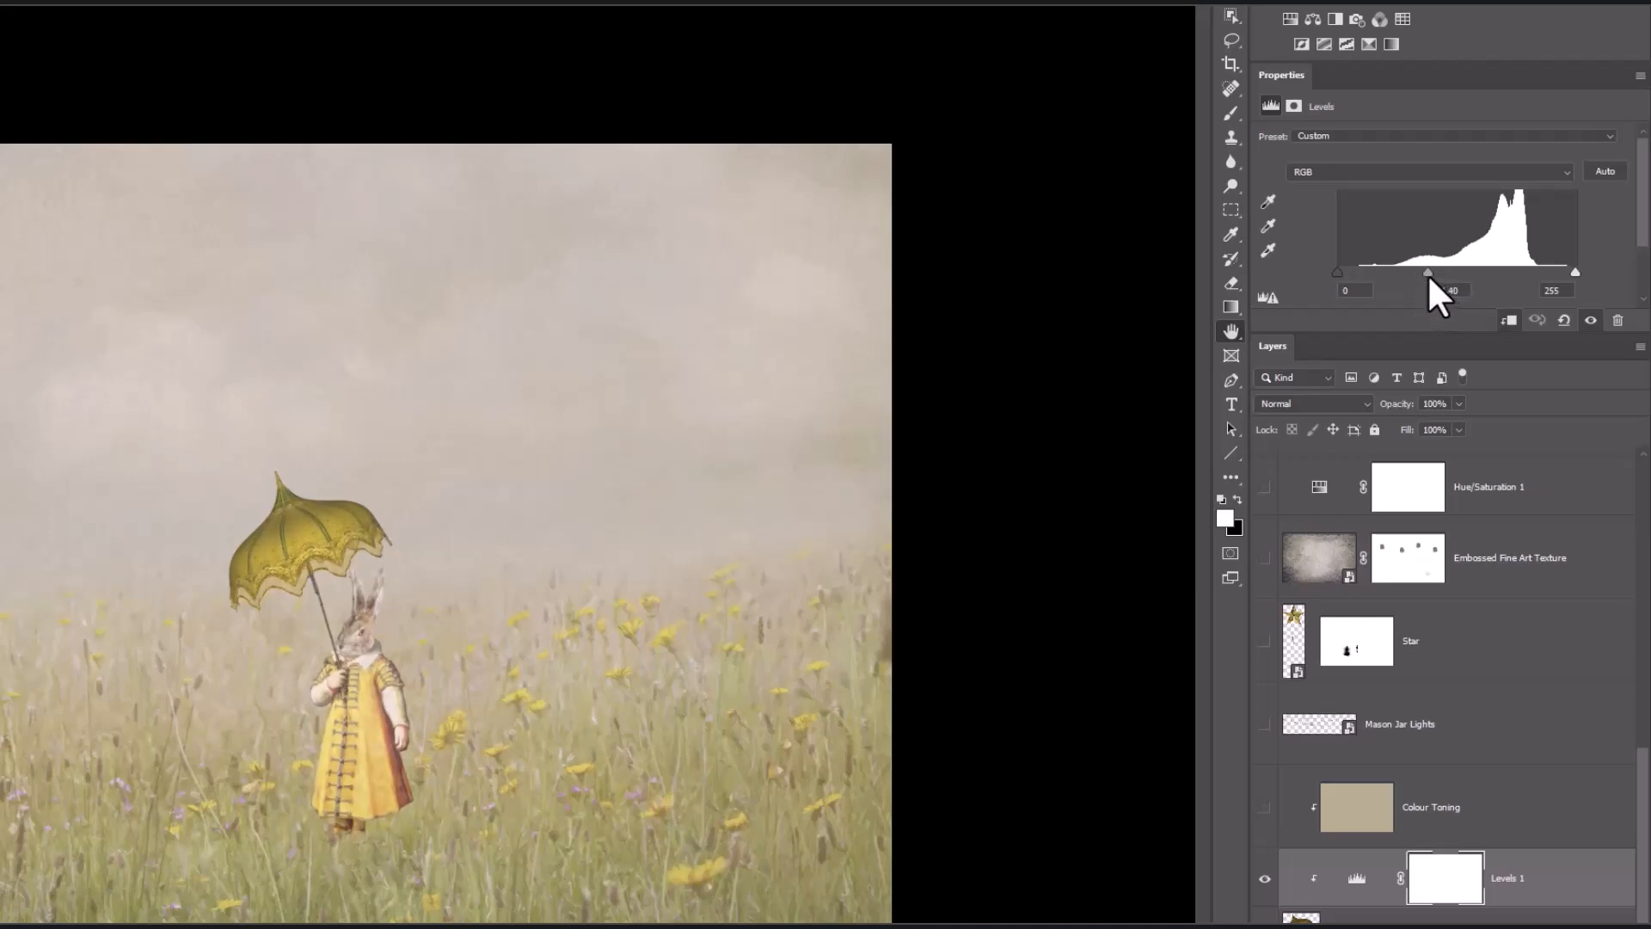
{"action": "left_click_drag", "start_coordinate": [1419, 273], "coordinate": [1434, 275]}
{"action": "left_click", "coordinate": [1264, 878]}
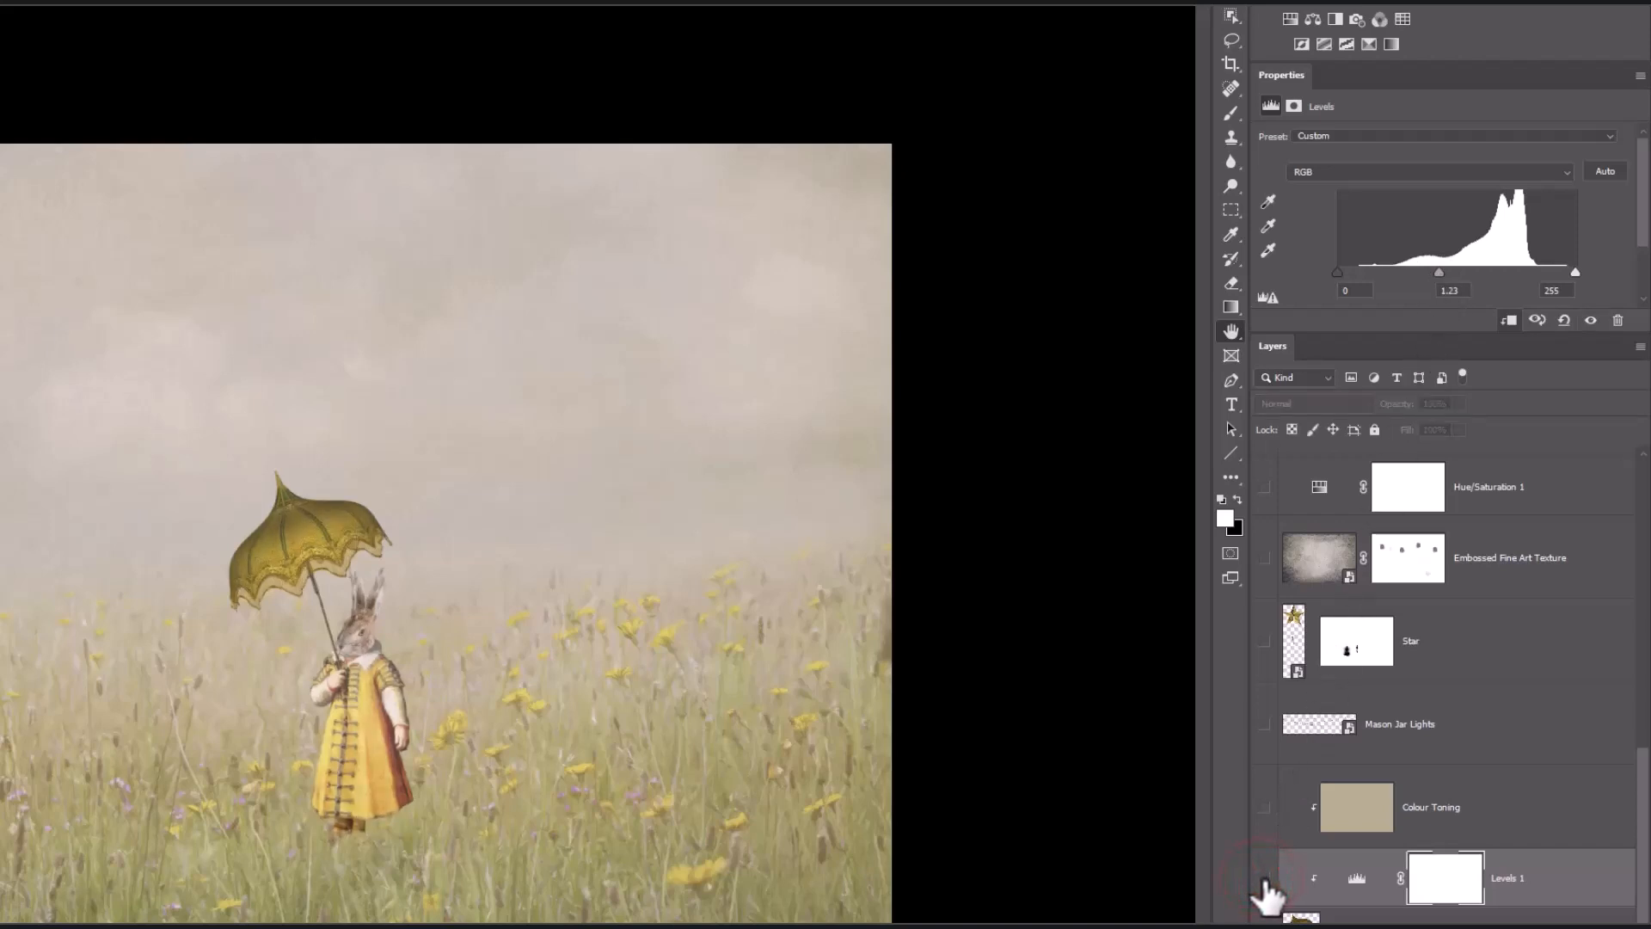
{"action": "left_click", "coordinate": [1264, 878]}
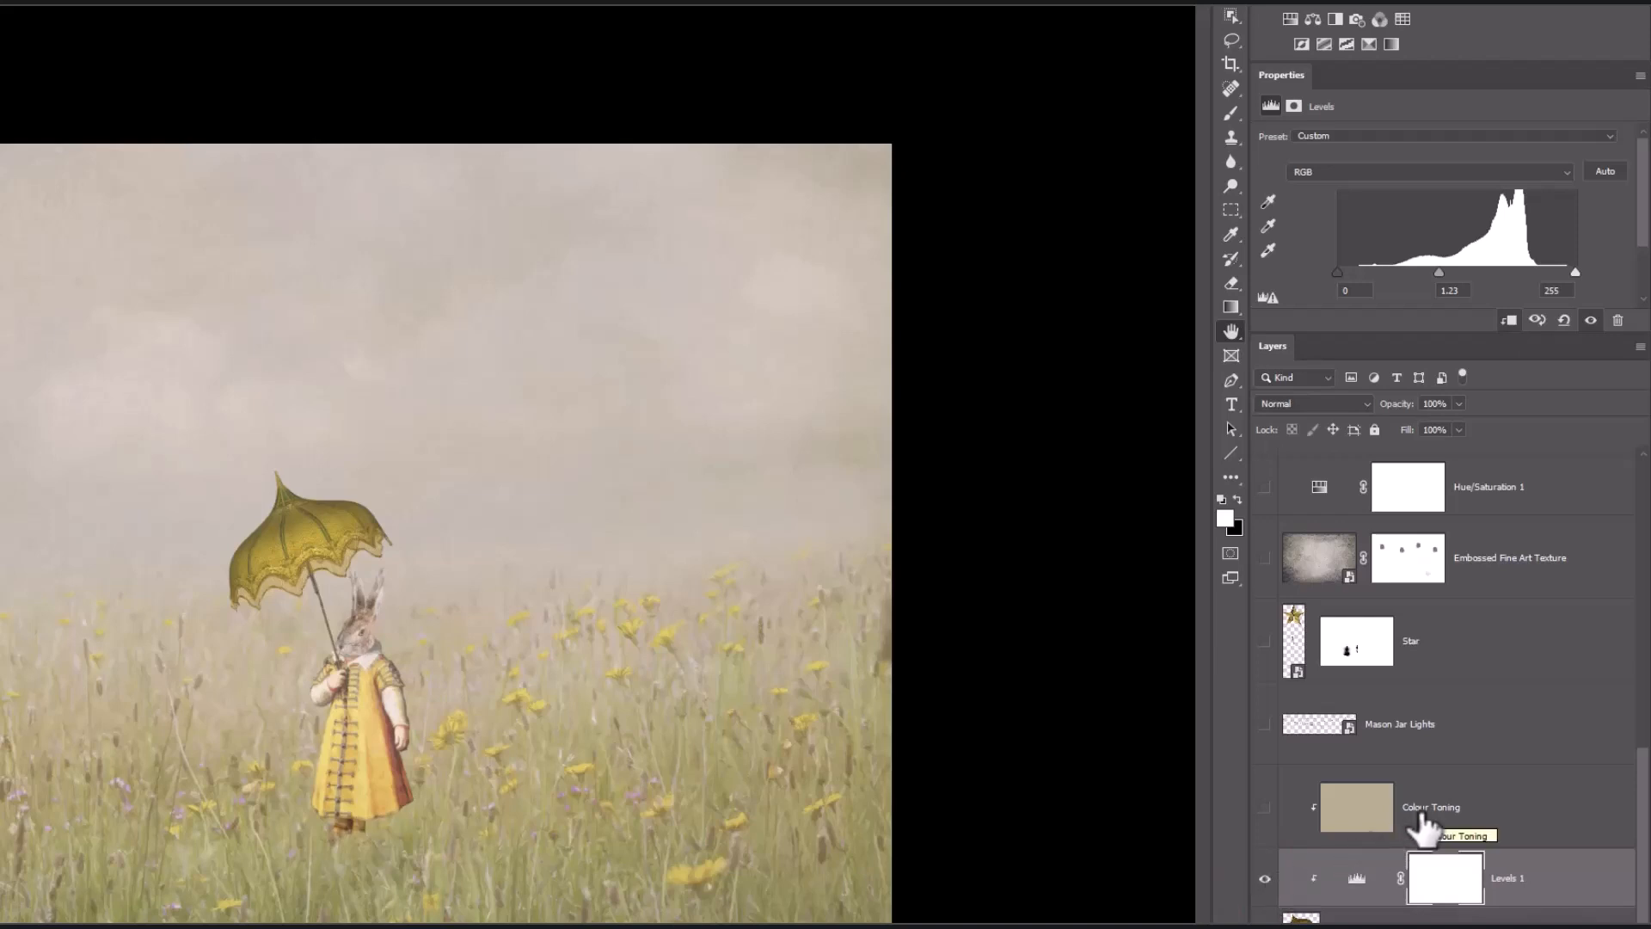
Step: Show the Colour Toning, Mason Jar Lights and Star layers, selecting Colour Toning
{"action": "left_click", "coordinate": [1263, 810]}
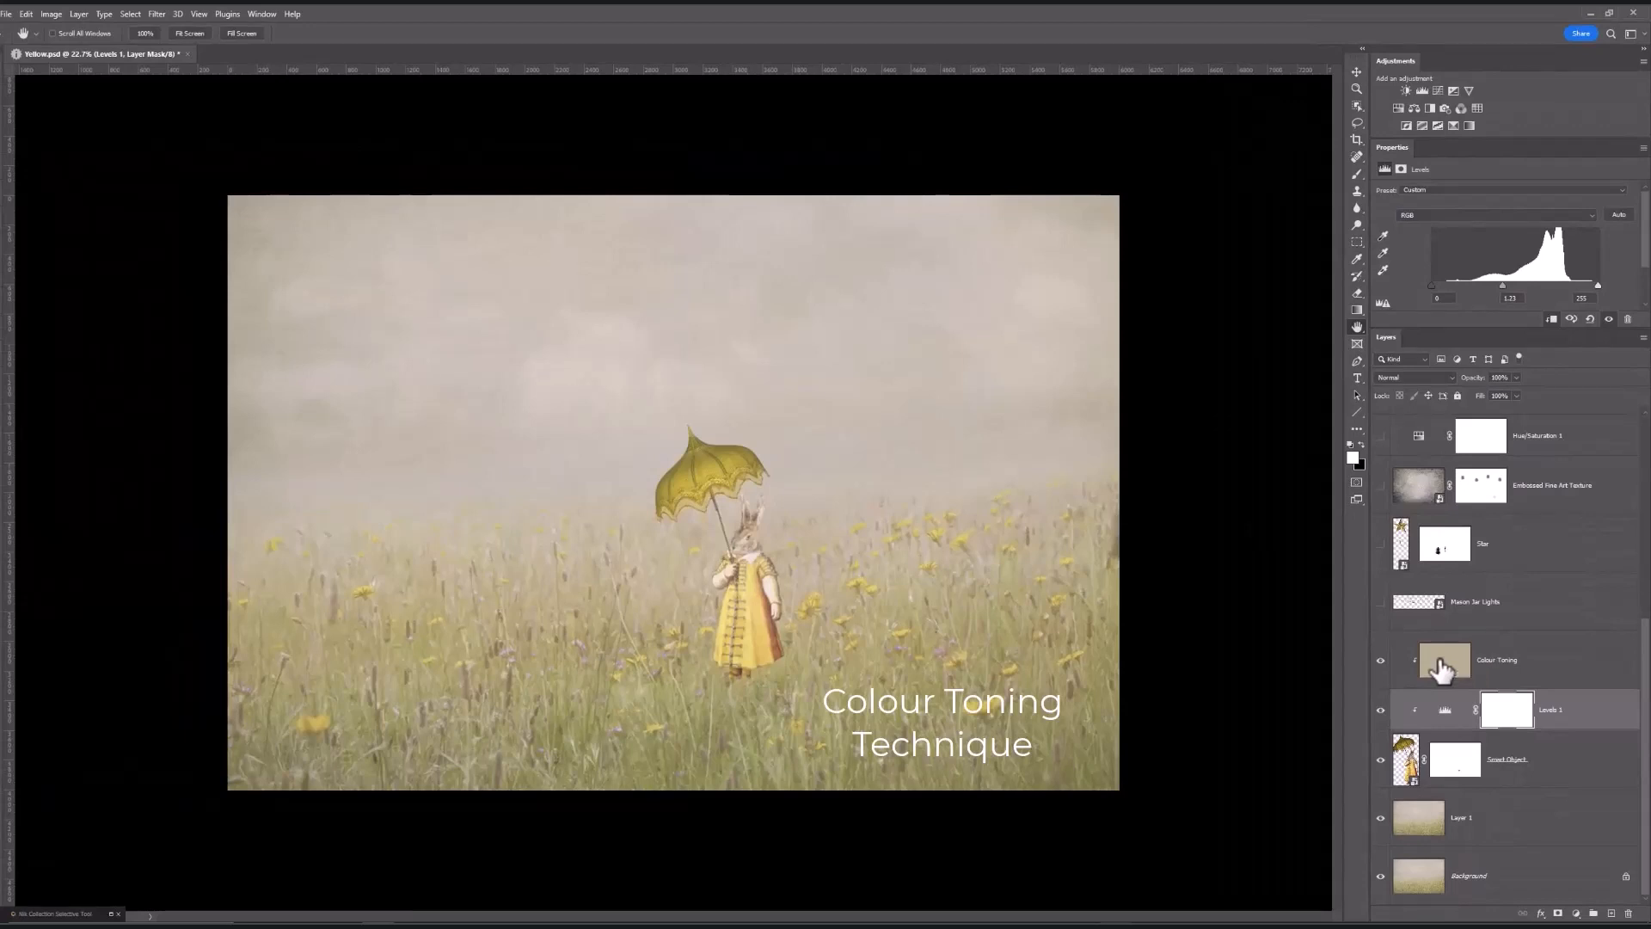
{"action": "left_click", "coordinate": [1442, 667]}
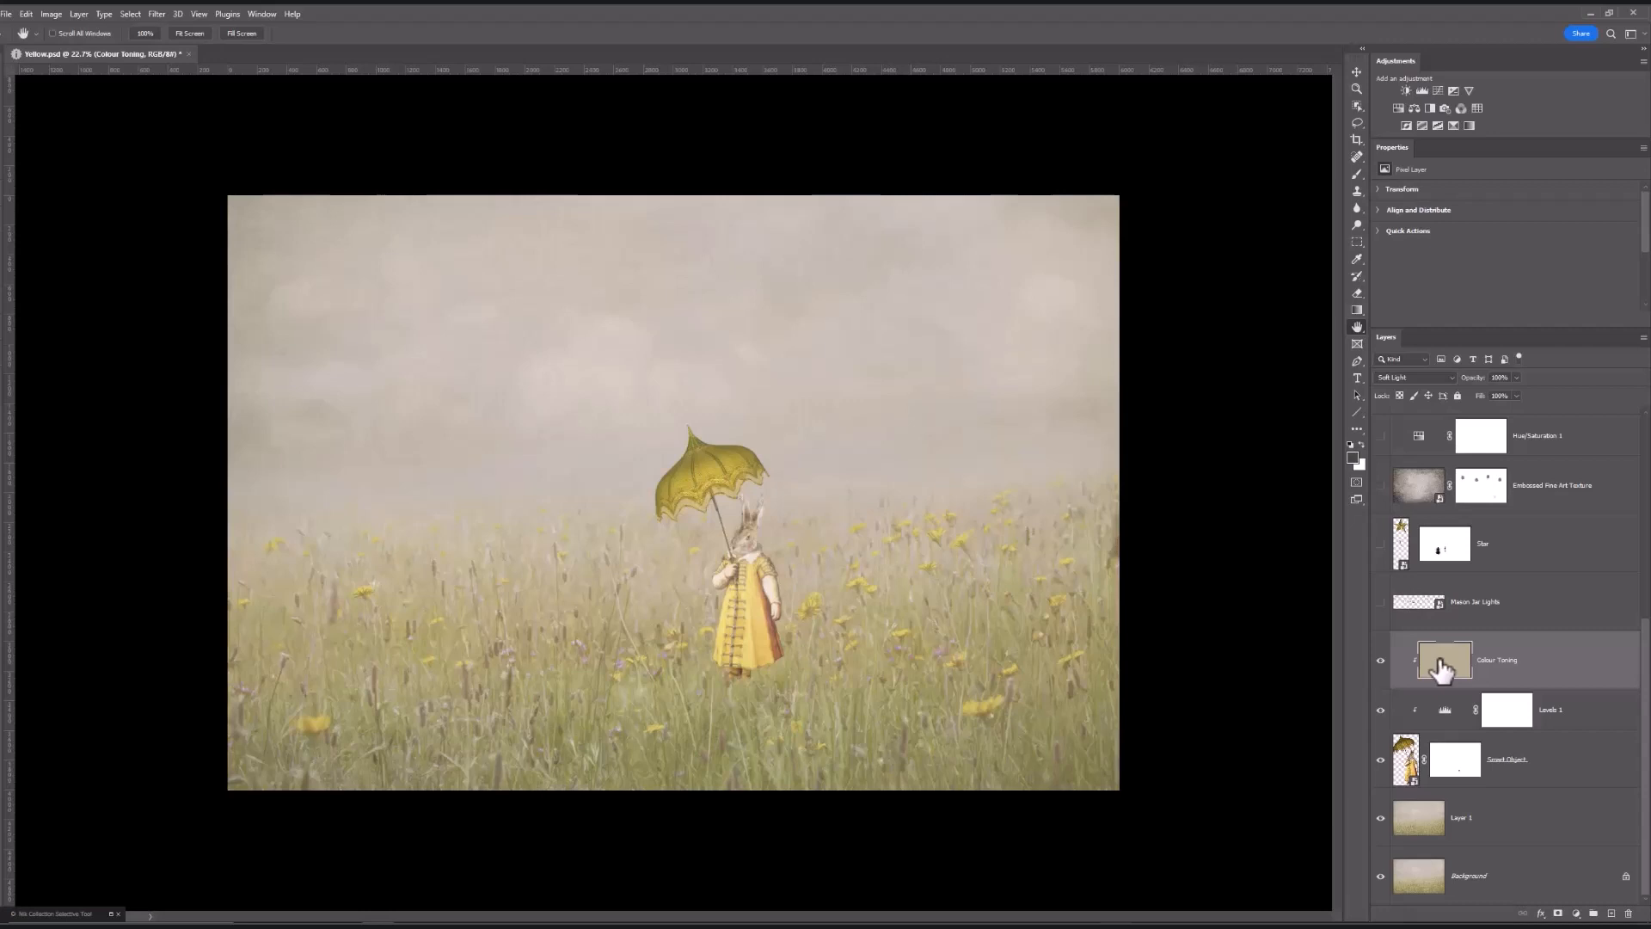
{"action": "left_click", "coordinate": [1381, 602]}
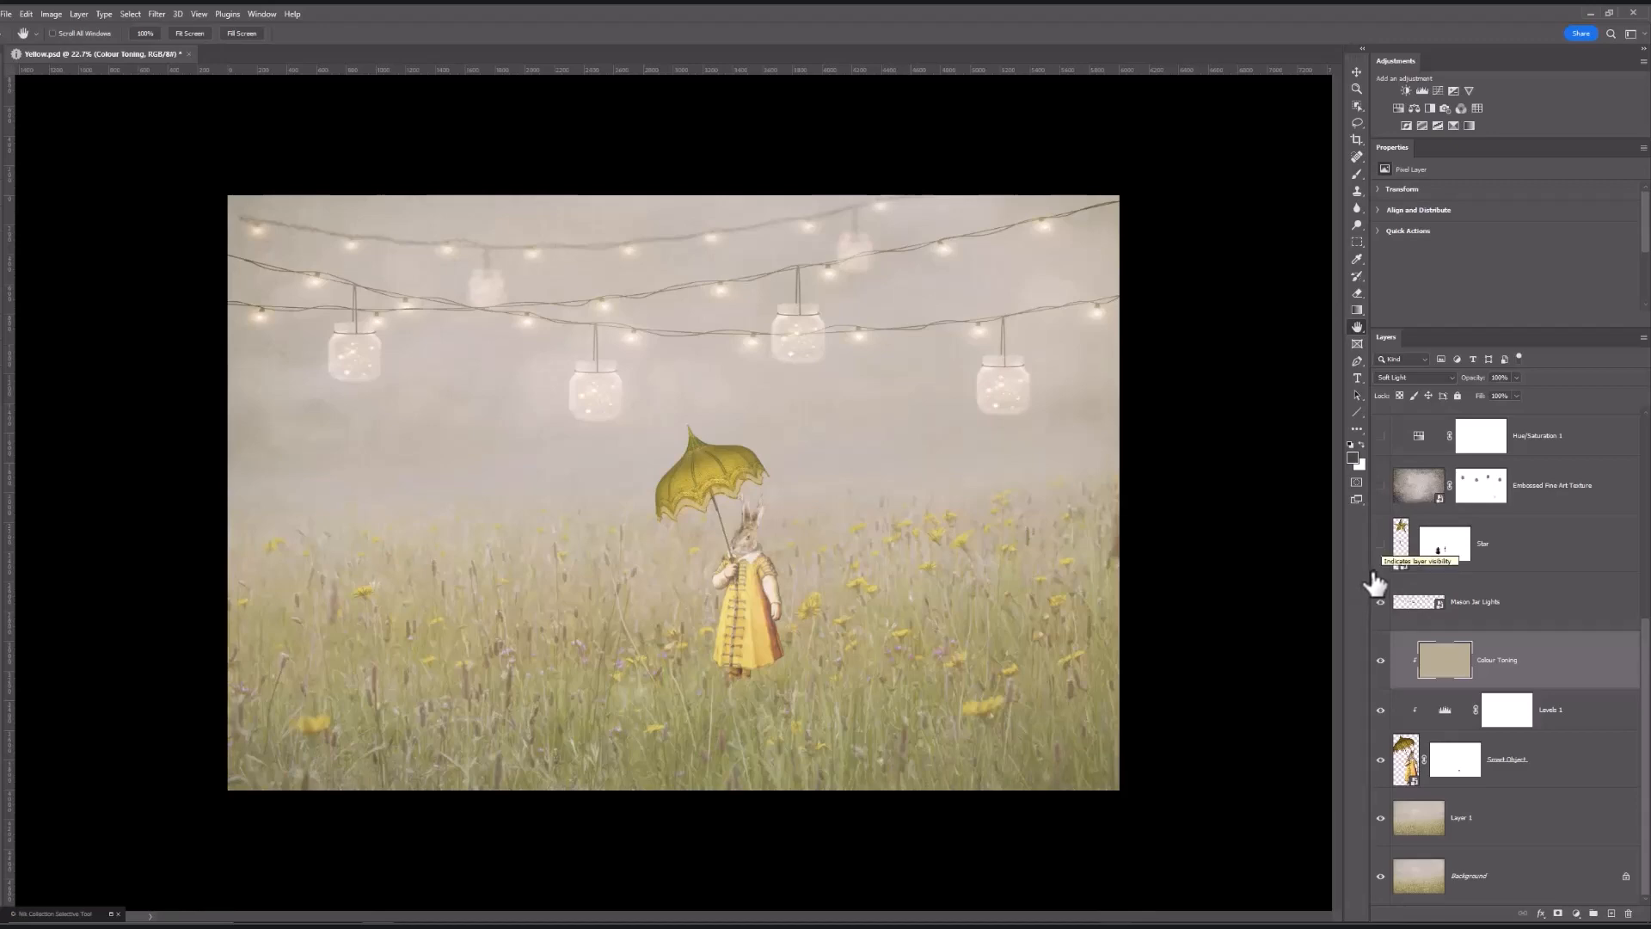
{"action": "left_click", "coordinate": [1381, 545]}
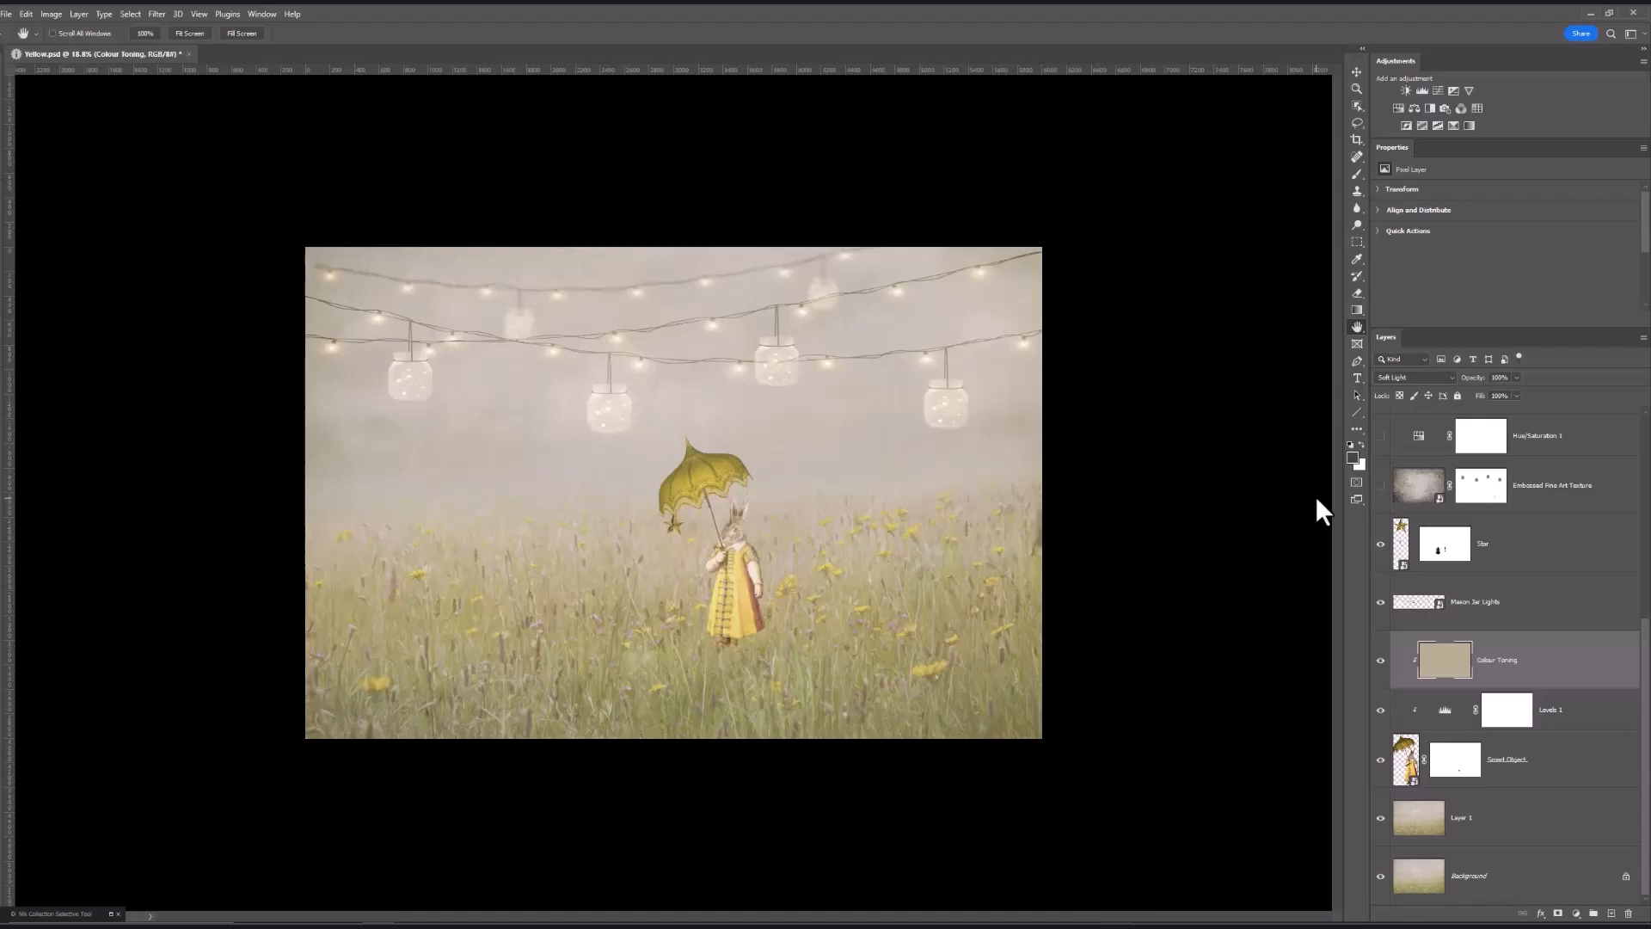
Step: Show the Embossed Fine Art Texture layer and select it
{"action": "scroll", "coordinate": [1496, 515], "scroll_direction": "up", "scroll_amount": 3}
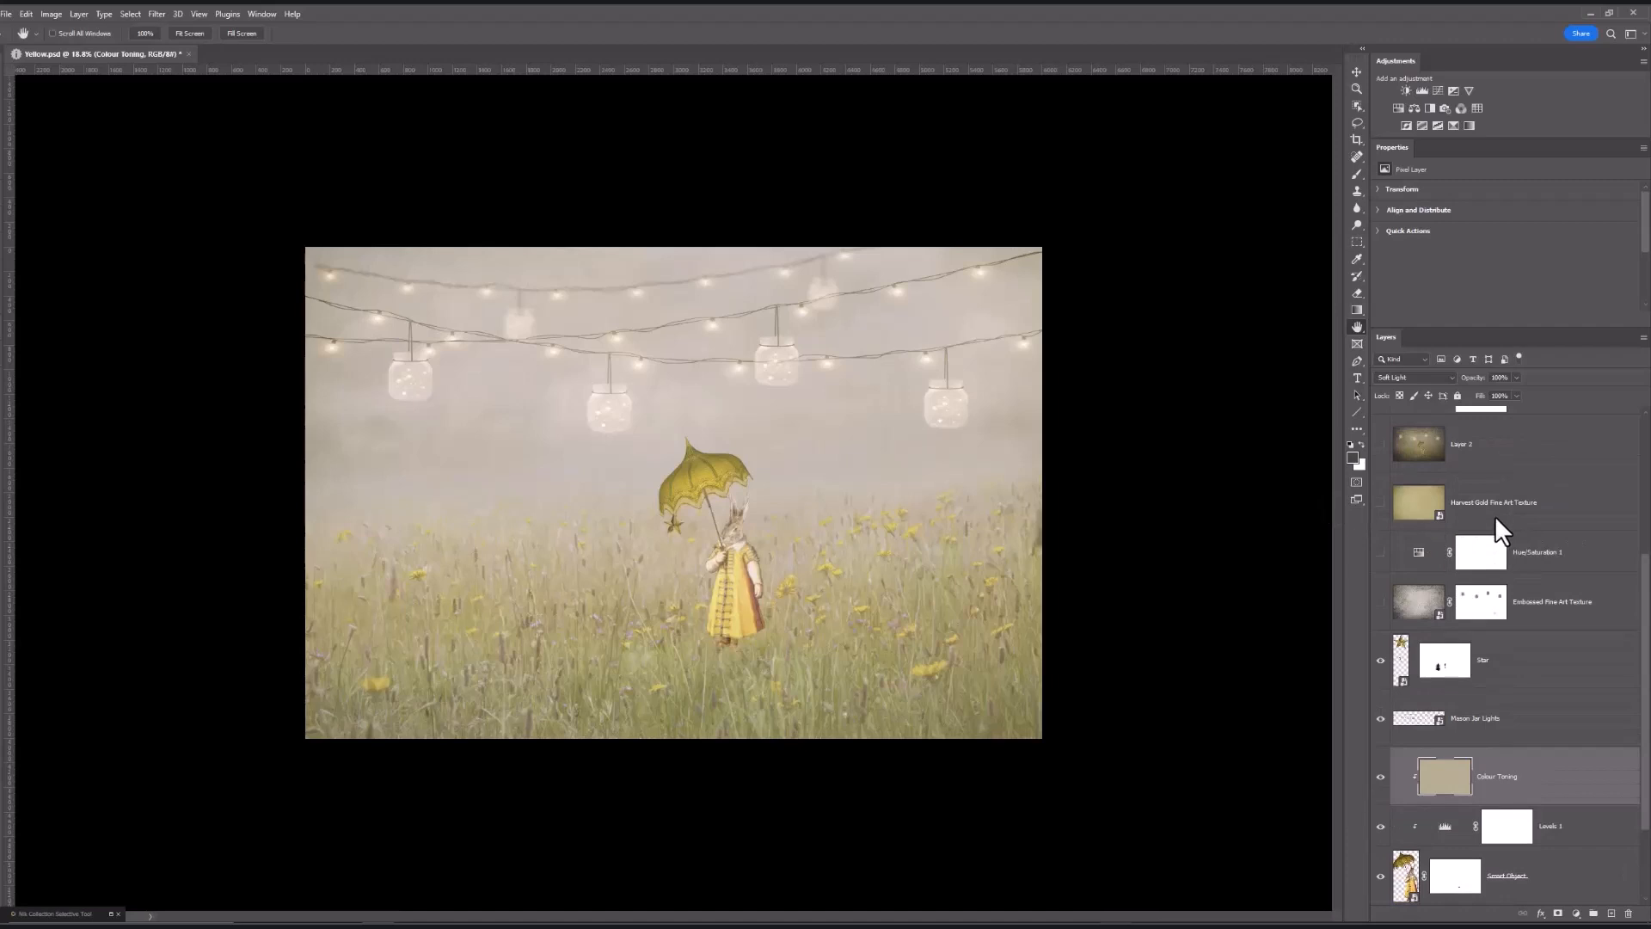
{"action": "left_click", "coordinate": [1380, 602]}
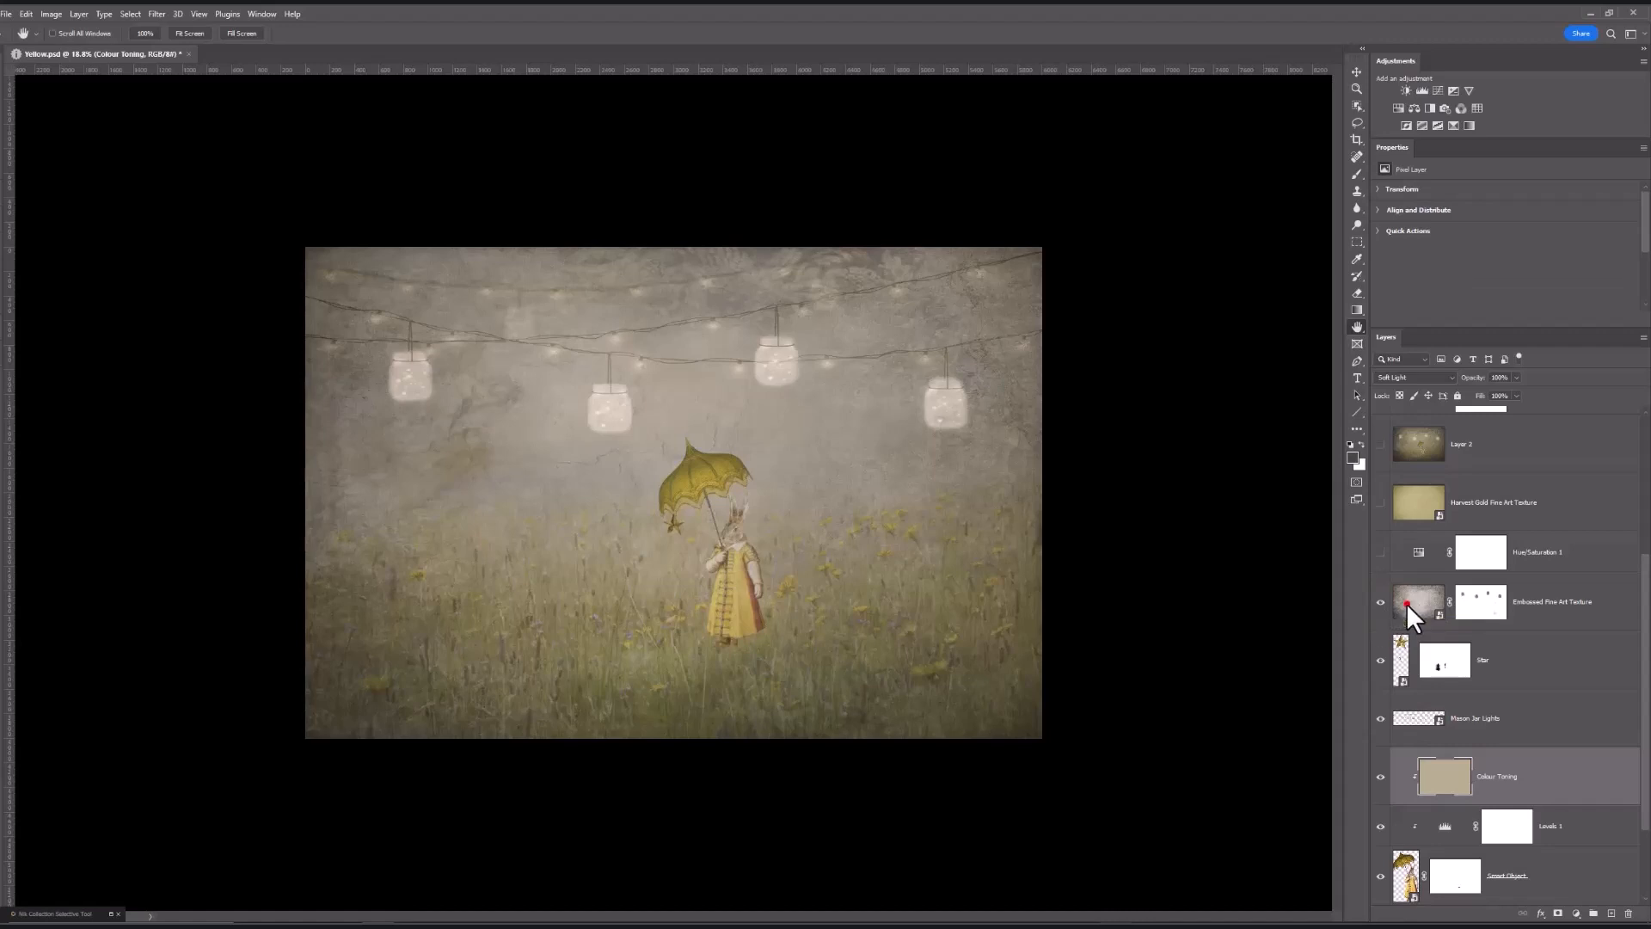
{"action": "left_click", "coordinate": [1406, 602]}
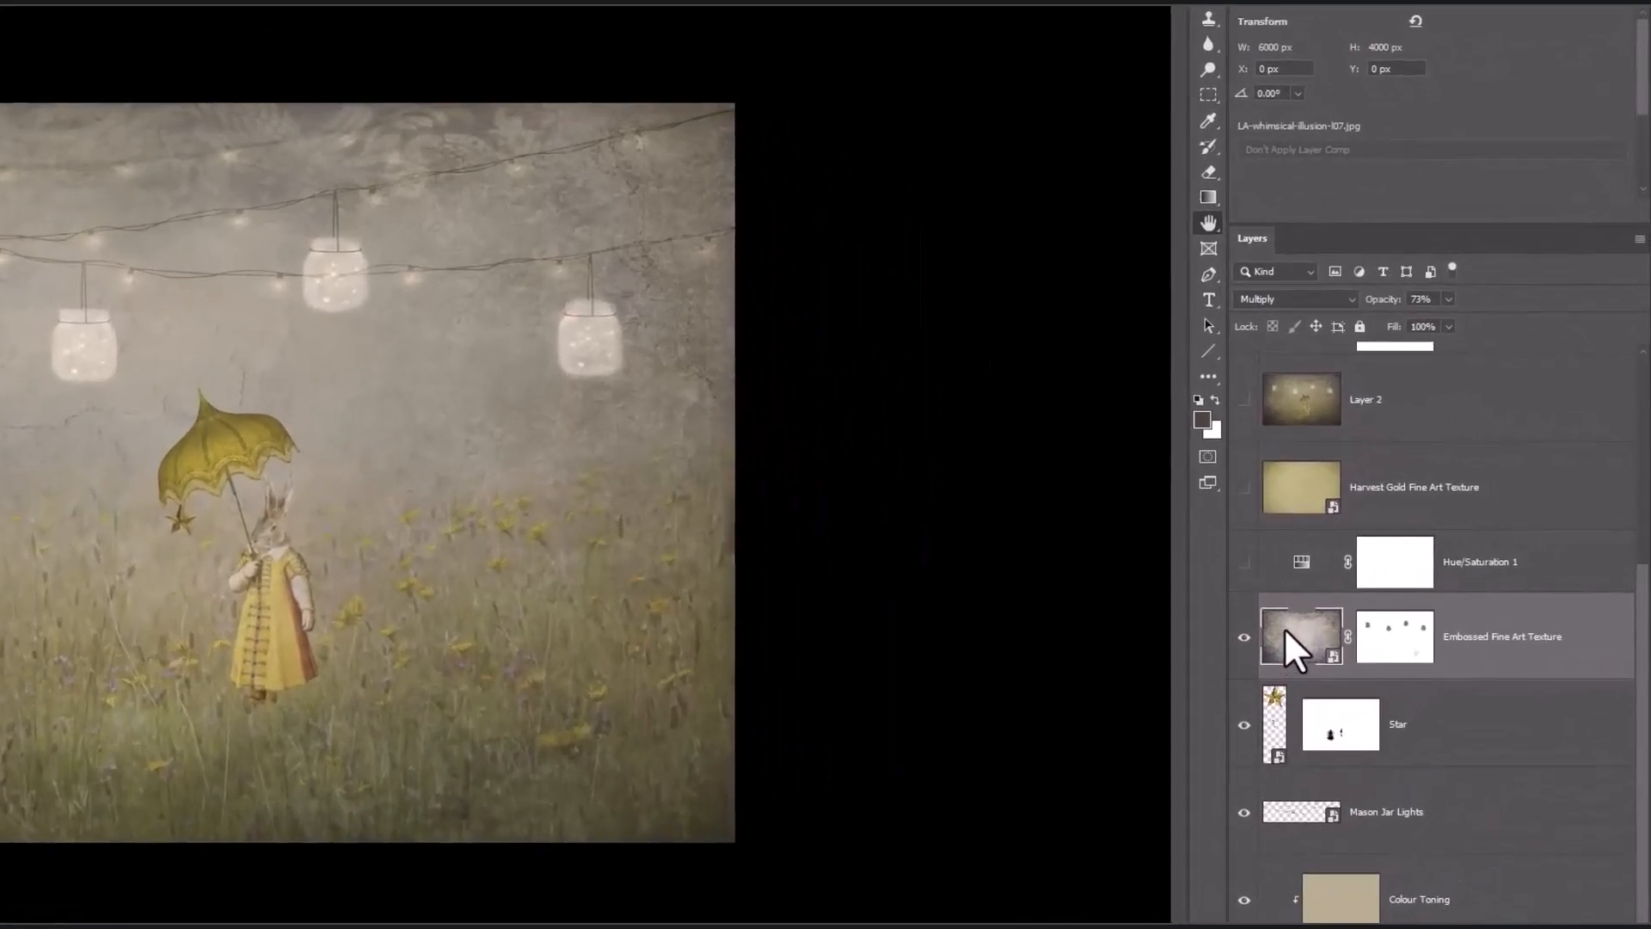
Step: Preview blend modes from Normal to Color Dodge on the Embossed Fine Art Texture layer, restore Multiply, and try out its opacity control
{"action": "left_click", "coordinate": [1313, 297]}
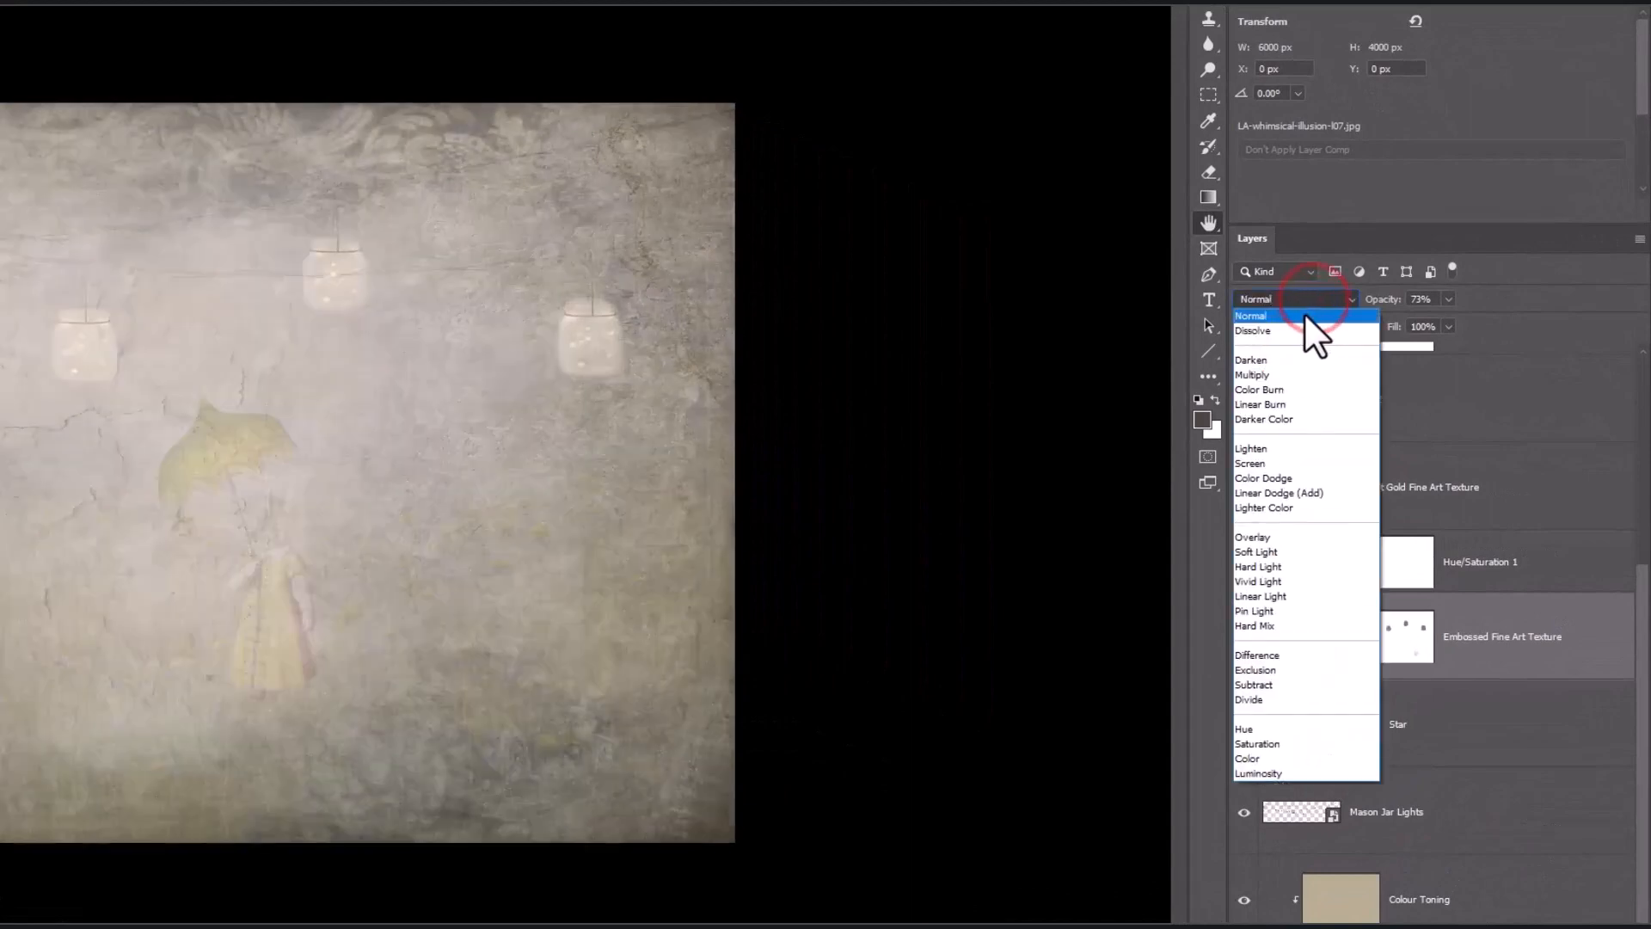
{"action": "left_click", "coordinate": [1301, 315]}
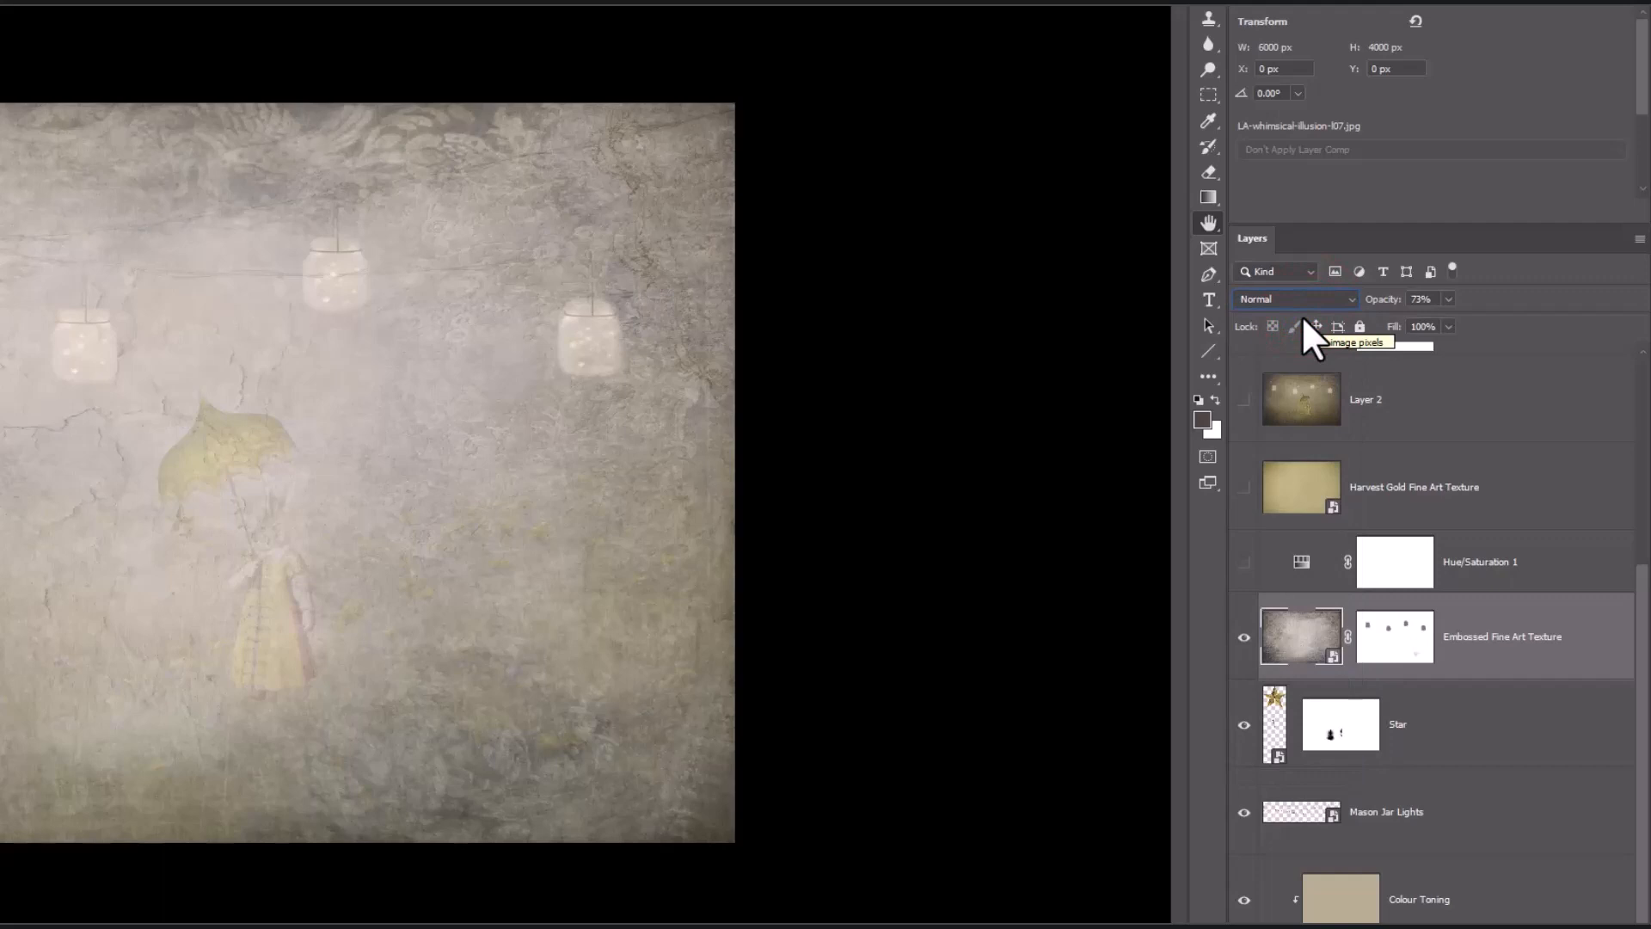
{"action": "left_click", "coordinate": [1308, 296]}
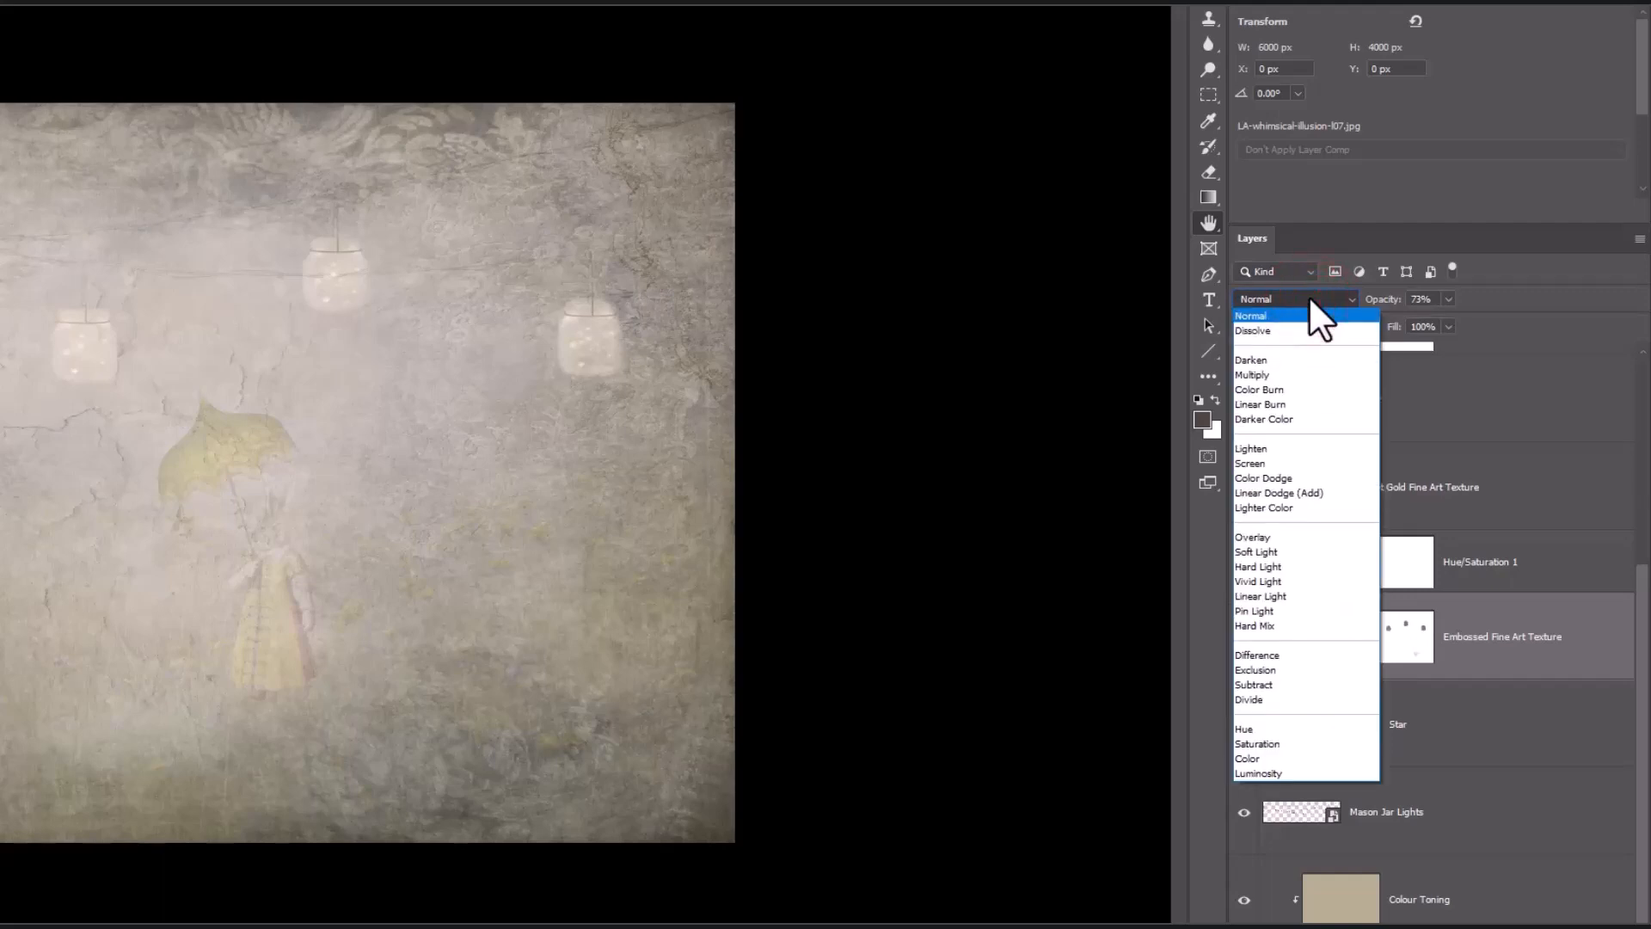
{"action": "key", "text": "Down"}
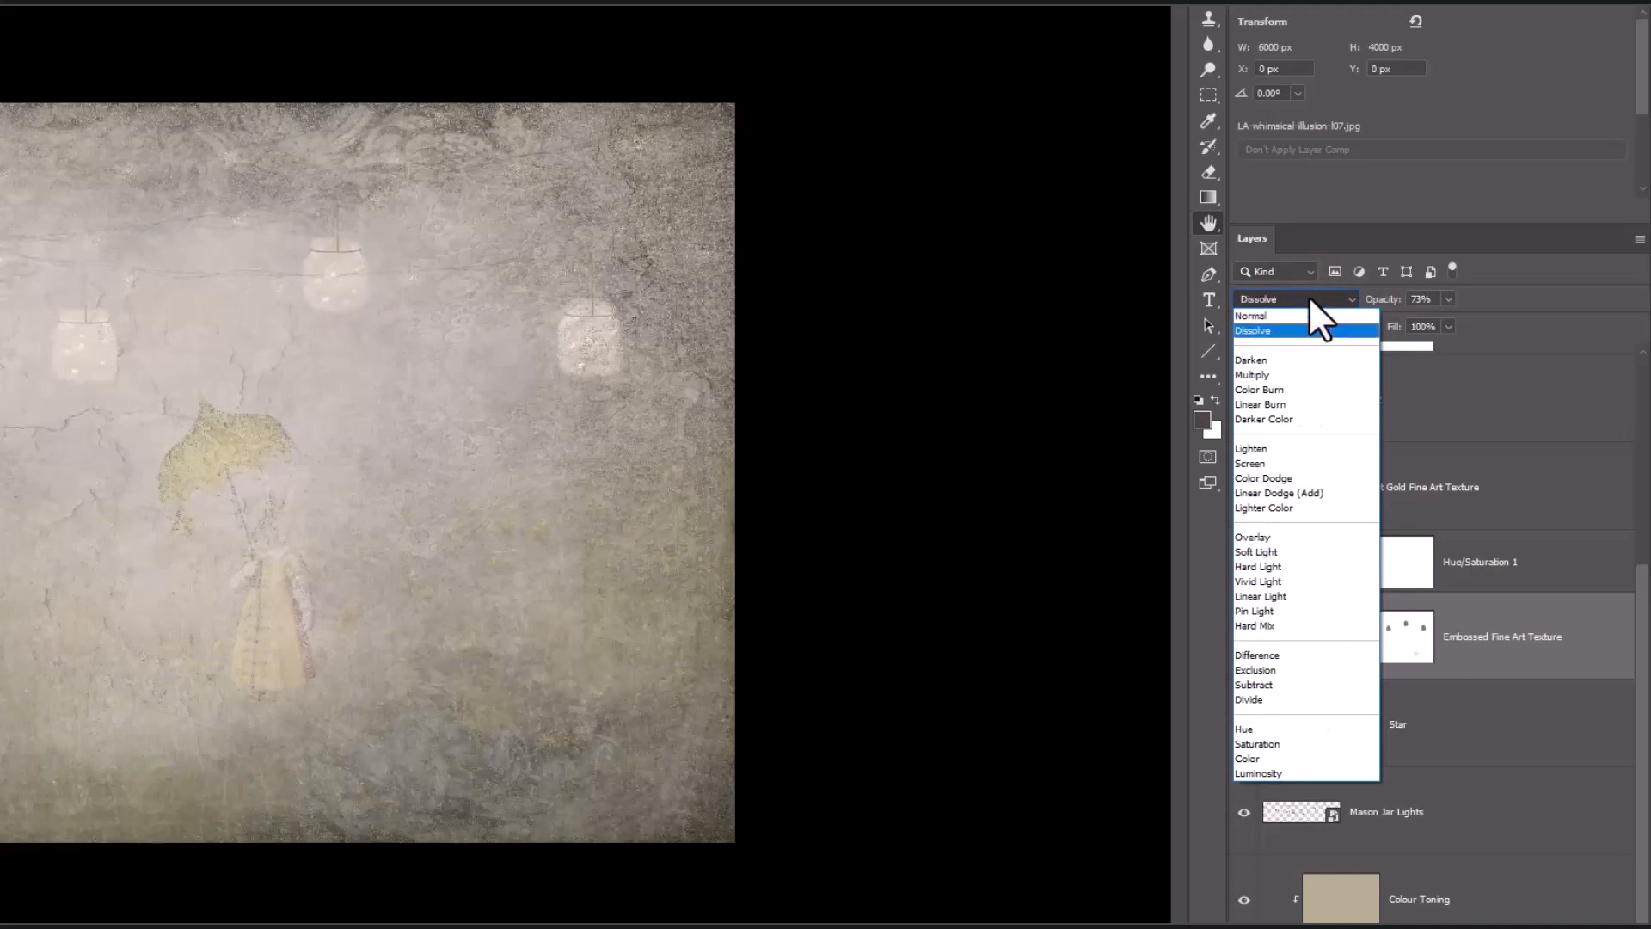
{"action": "key", "text": "Down"}
{"action": "key", "text": "Down"}
{"action": "key", "text": "Down"}
{"action": "key", "text": "Down"}
{"action": "key", "text": "Down"}
{"action": "key", "text": "Down"}
{"action": "key", "text": "Down"}
{"action": "key", "text": "Down"}
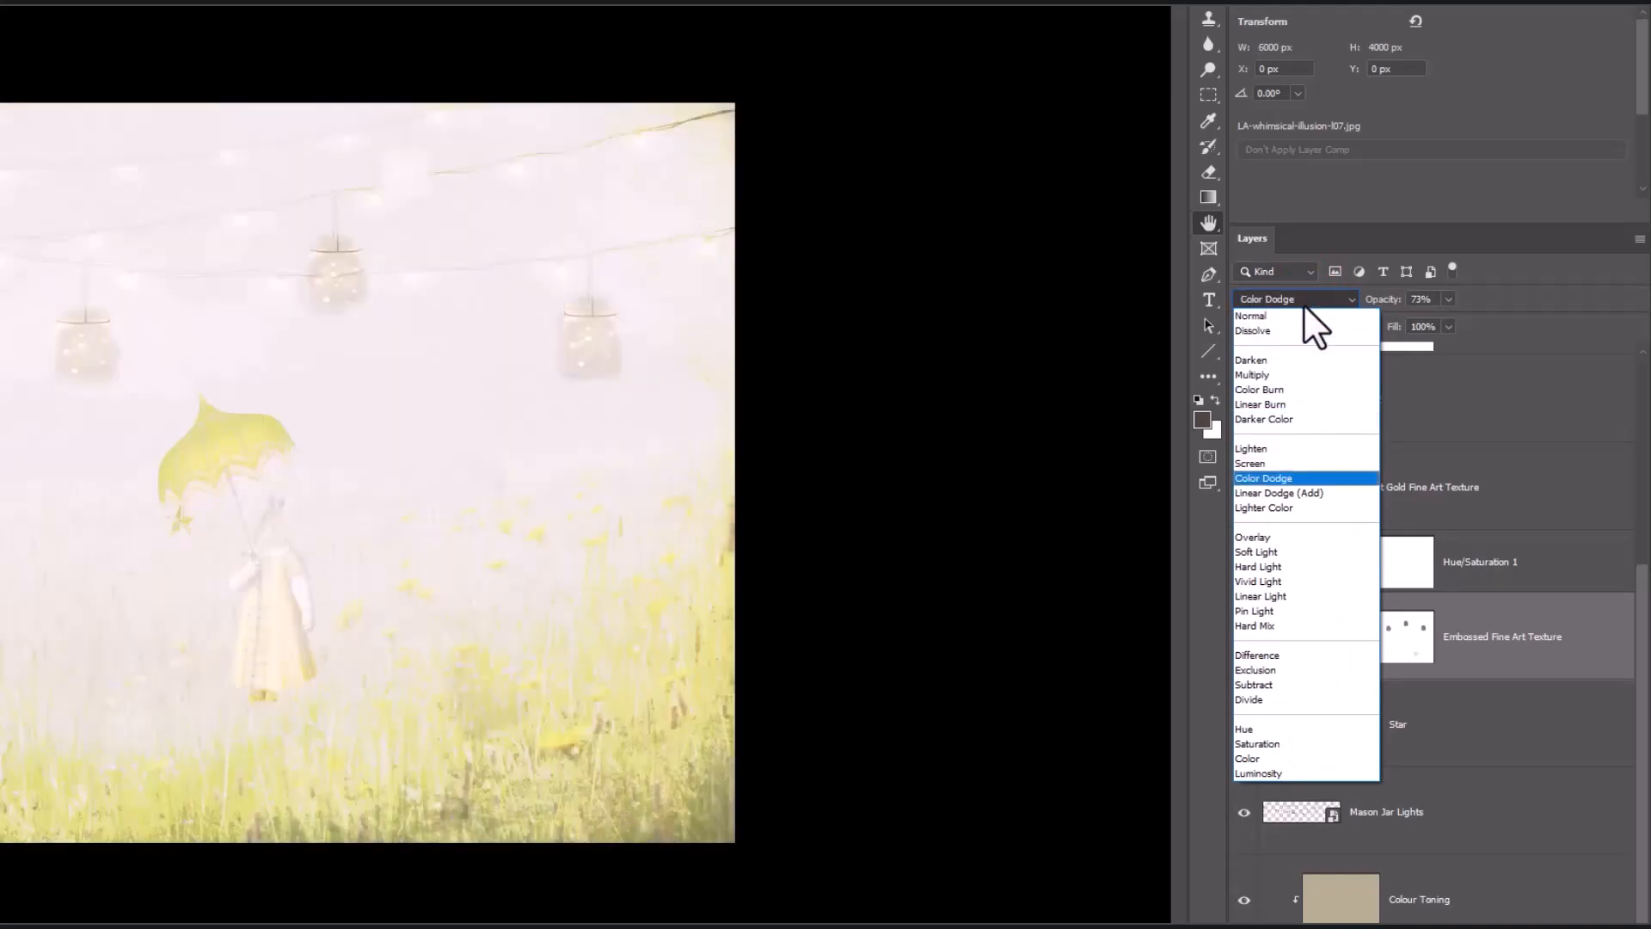
{"action": "key", "text": "Up"}
{"action": "key", "text": "Up"}
{"action": "key", "text": "Up"}
{"action": "key", "text": "Up"}
{"action": "key", "text": "Up"}
{"action": "key", "text": "Up"}
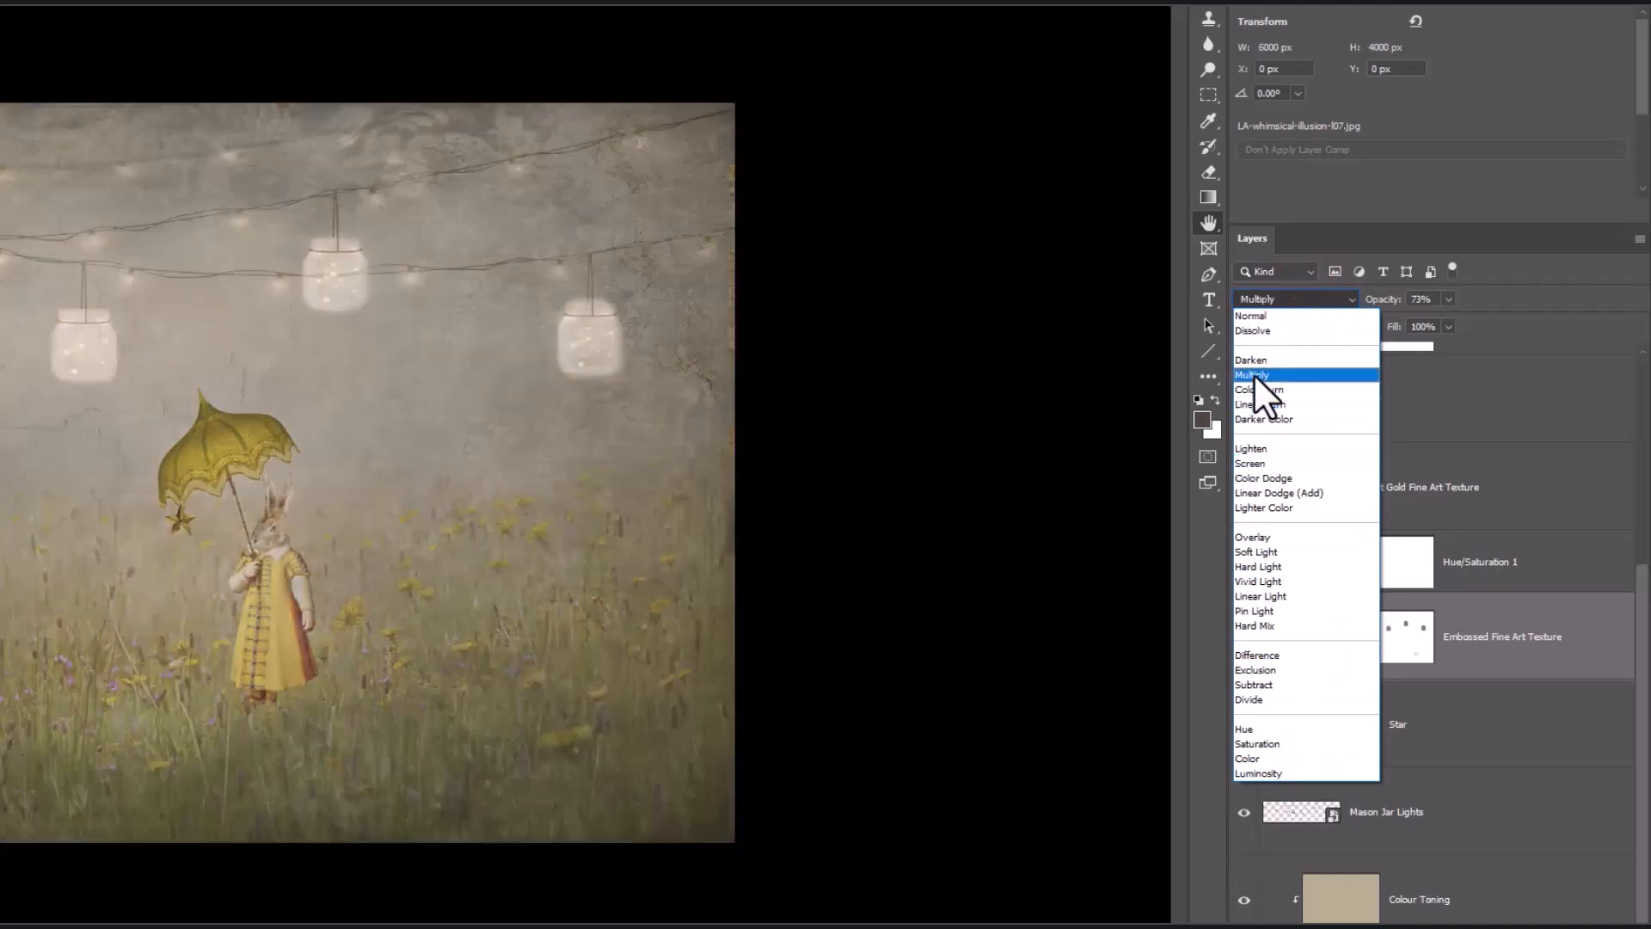
{"action": "left_click", "coordinate": [1253, 374]}
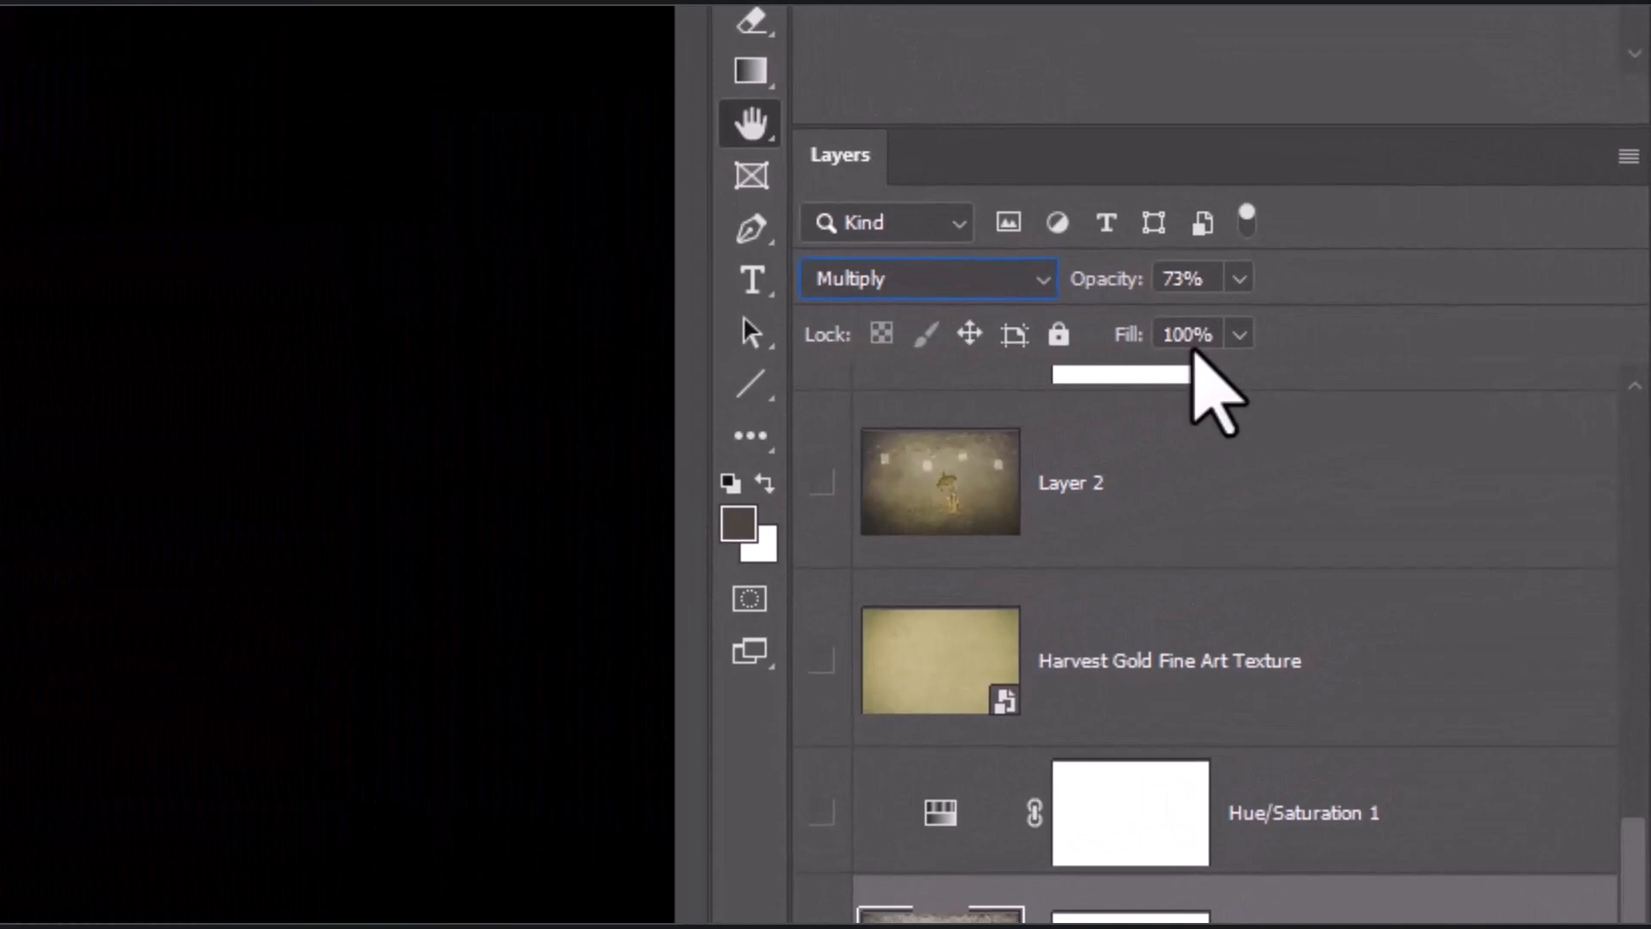
{"action": "left_click", "coordinate": [1239, 278]}
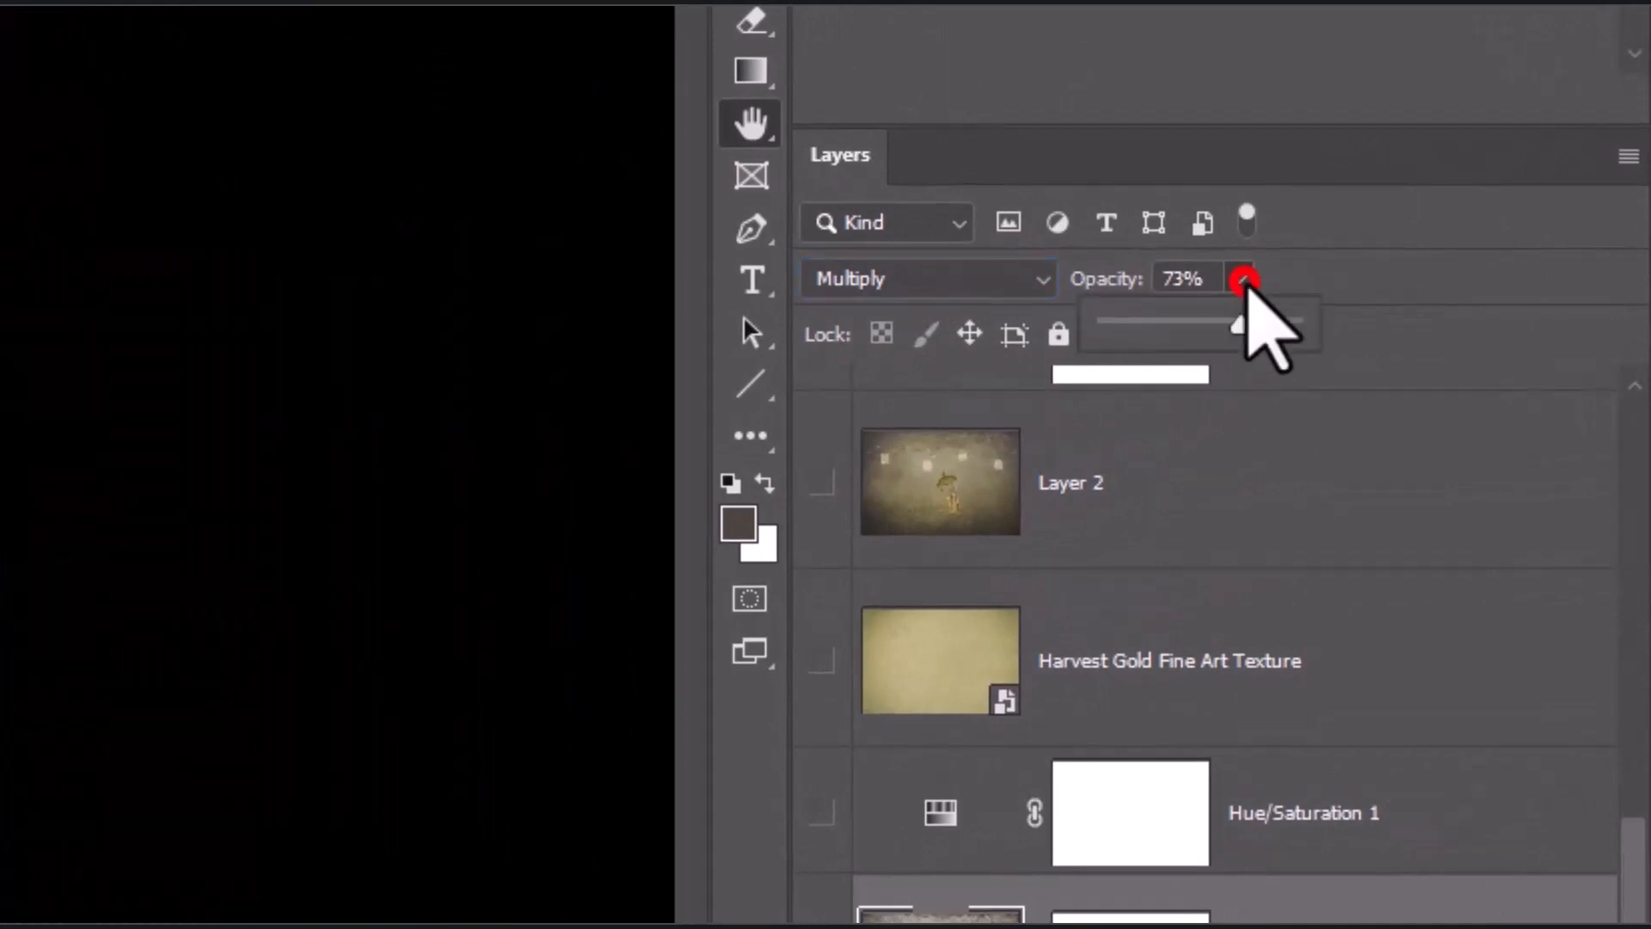
{"action": "left_click_drag", "start_coordinate": [1239, 325], "coordinate": [1290, 326]}
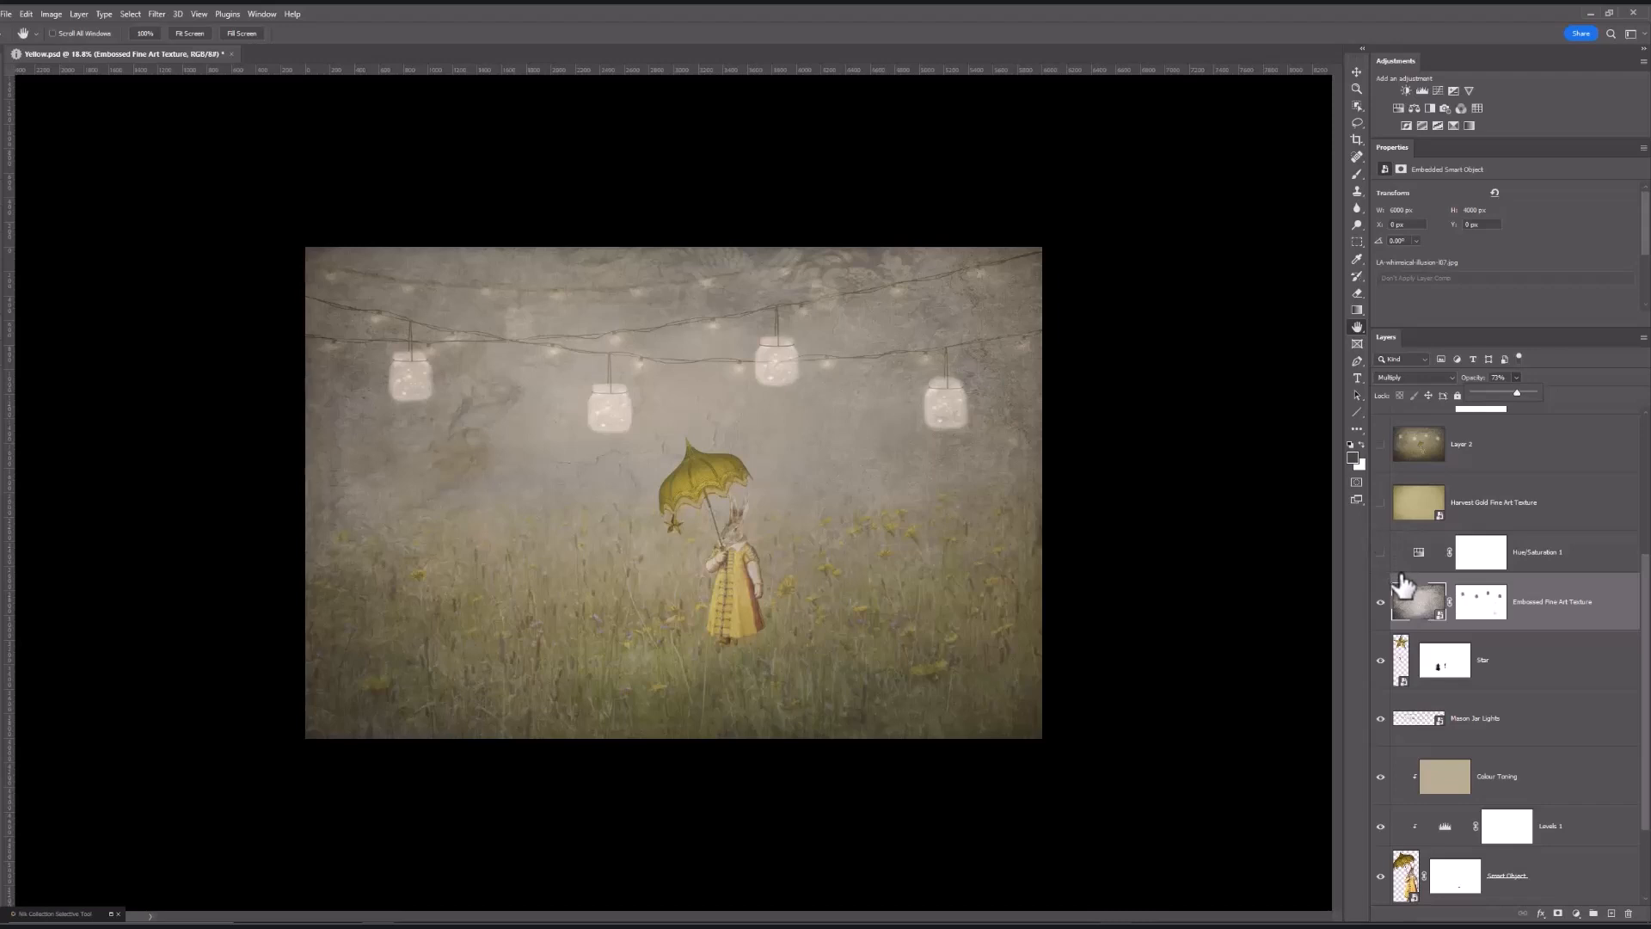
Step: Show the Hue/Saturation 1 and Harvest Gold Fine Art Texture layers, and compare the image with and without the gold texture
{"action": "left_click", "coordinate": [1381, 553]}
{"action": "left_click", "coordinate": [1411, 553]}
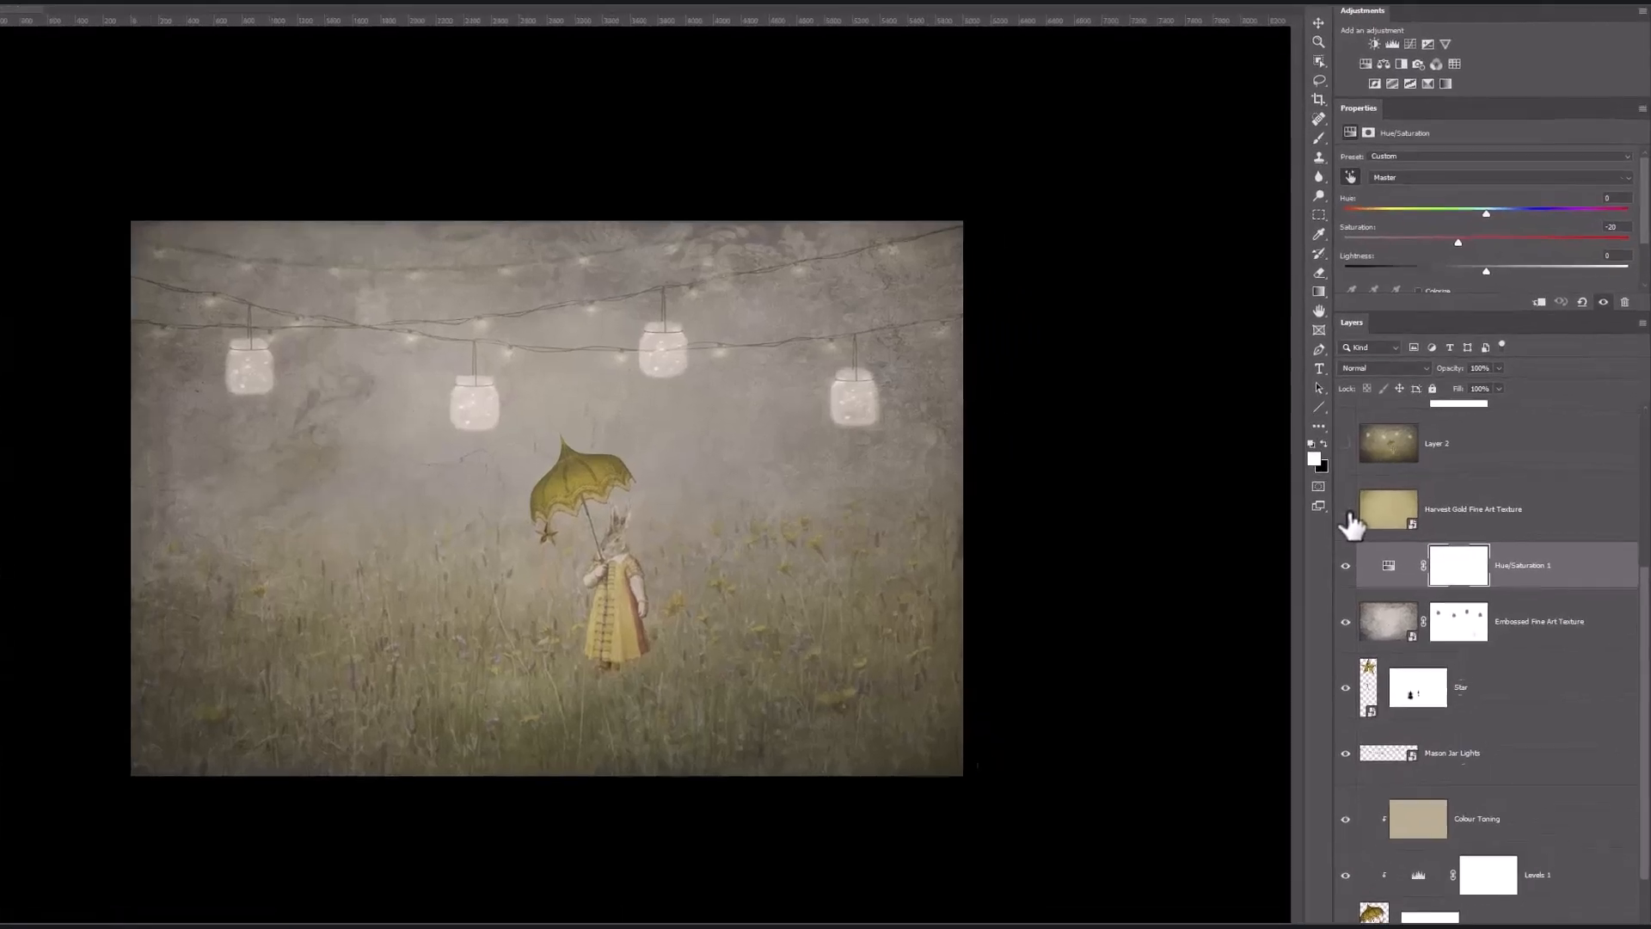
{"action": "left_click", "coordinate": [1381, 503]}
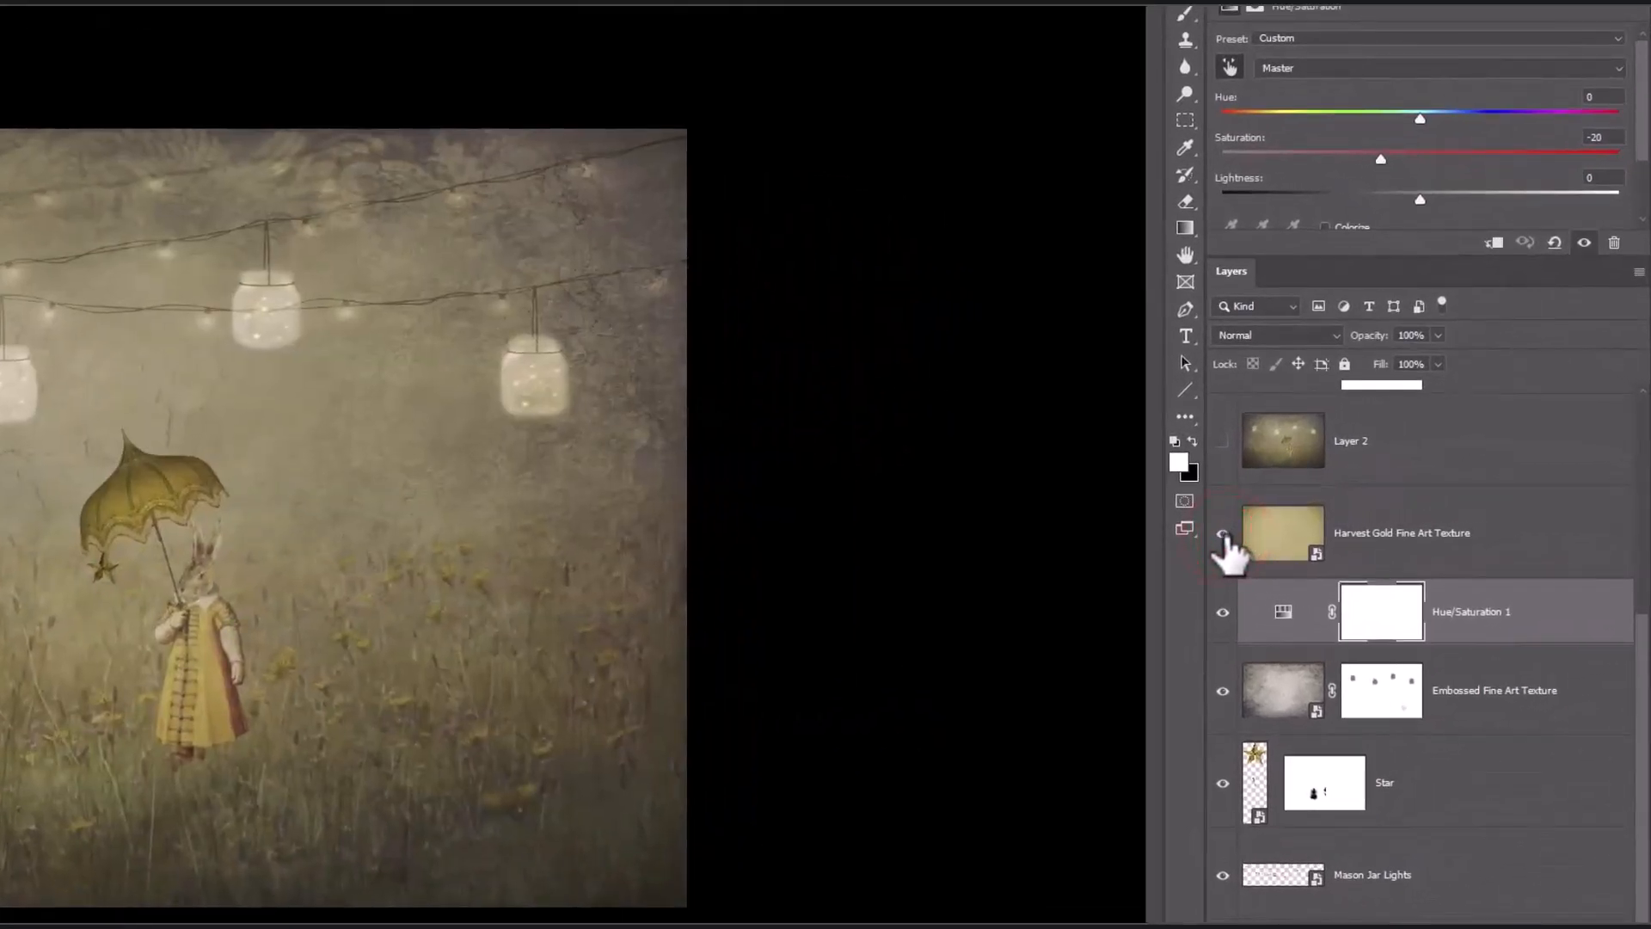
{"action": "left_click", "coordinate": [1222, 534]}
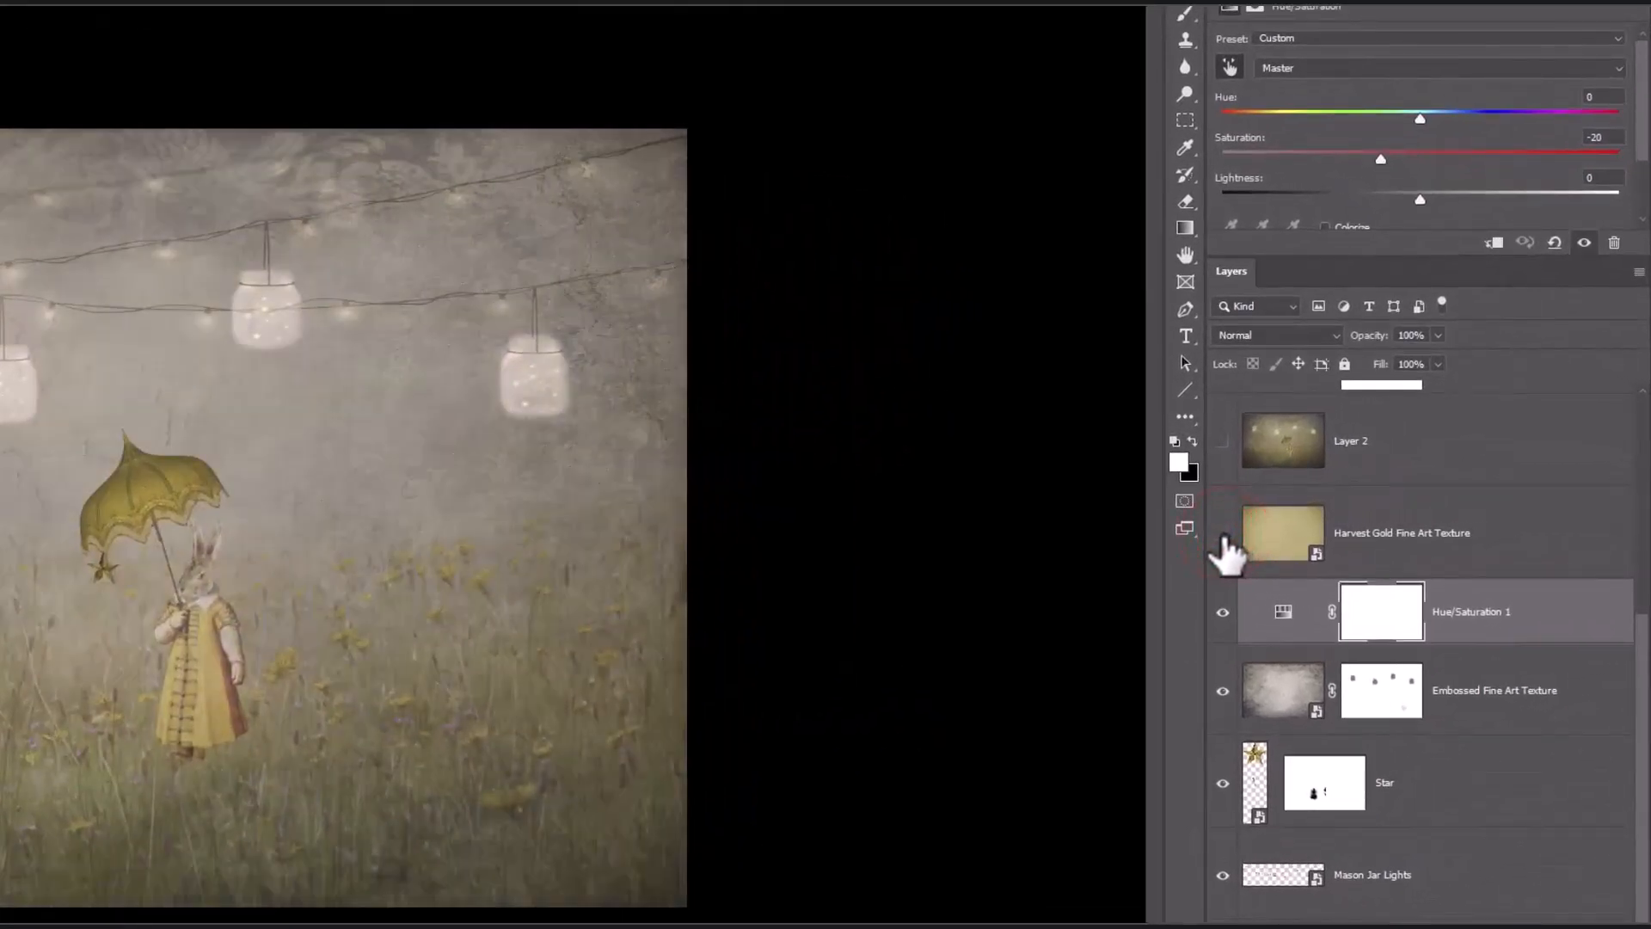
{"action": "left_click", "coordinate": [1222, 534]}
{"action": "left_click", "coordinate": [1270, 537]}
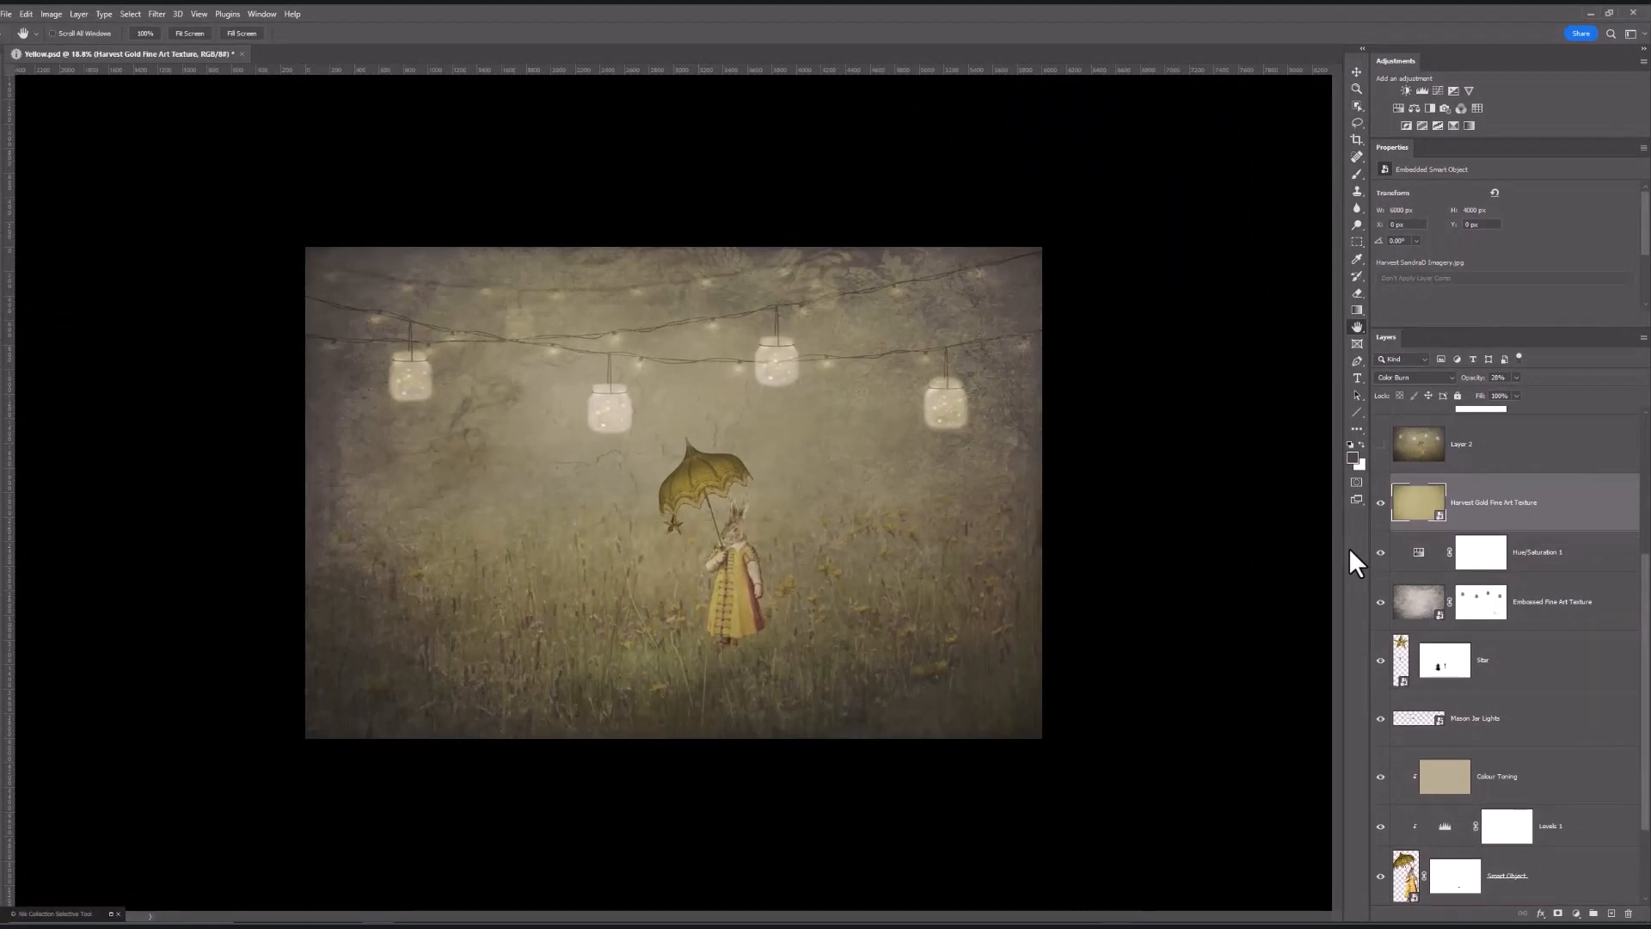
{"action": "left_click", "coordinate": [1381, 504]}
{"action": "left_click", "coordinate": [1381, 504]}
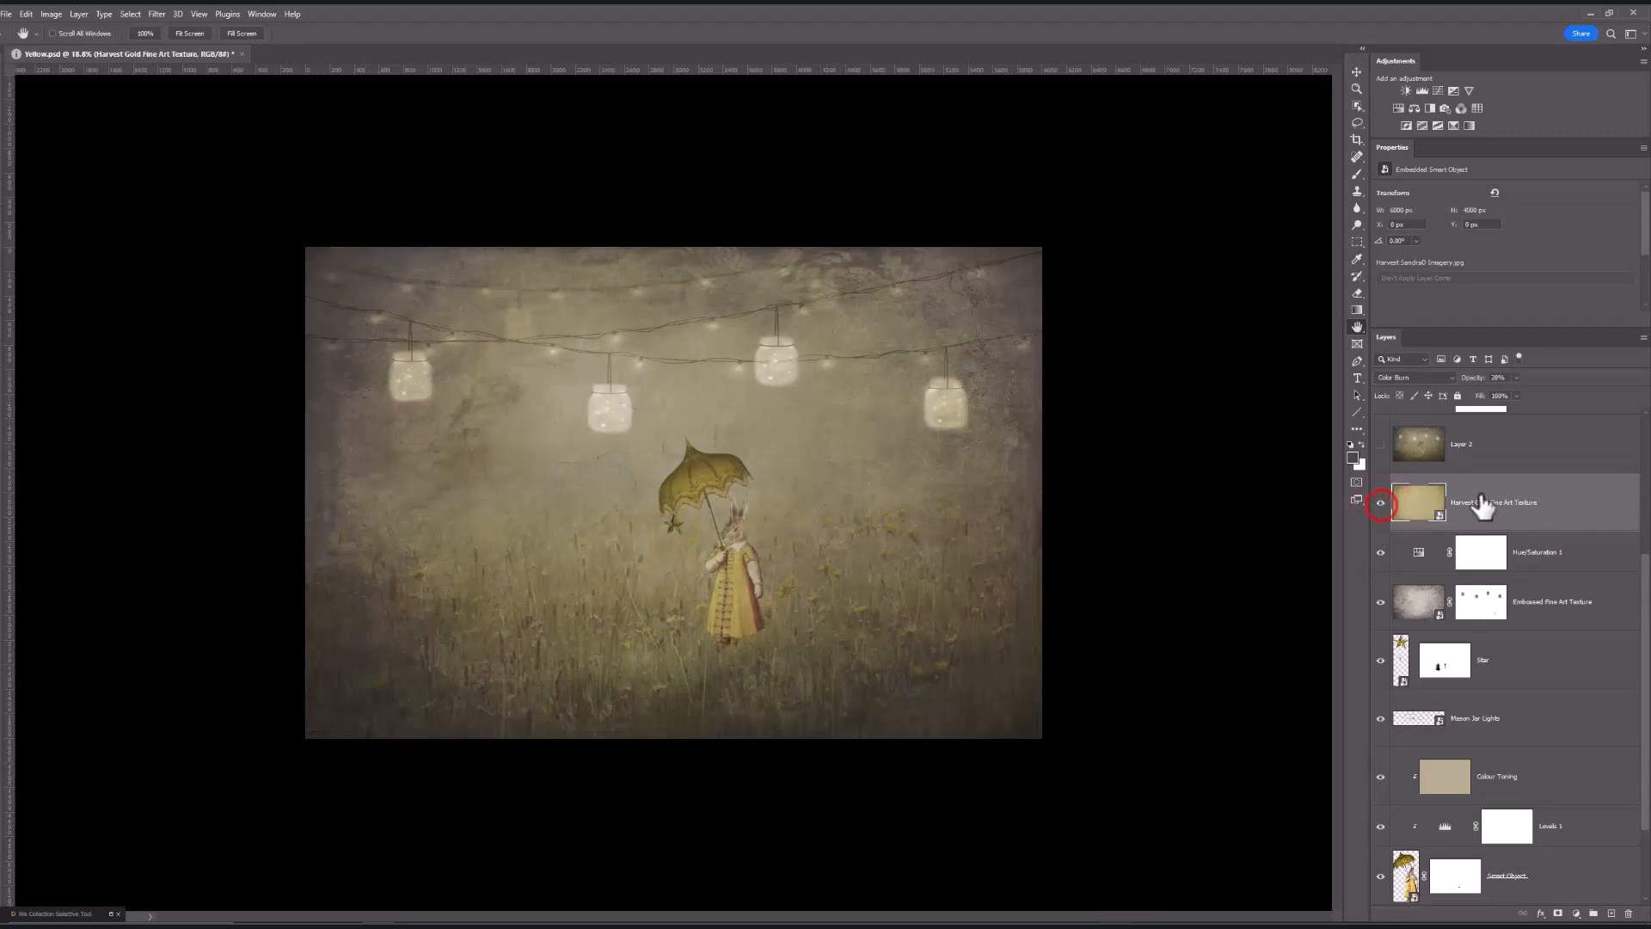
Step: Show Layer 2 above the Harvest Gold texture and compare the image with and without it
{"action": "scroll", "coordinate": [1507, 504], "scroll_direction": "up", "scroll_amount": 1}
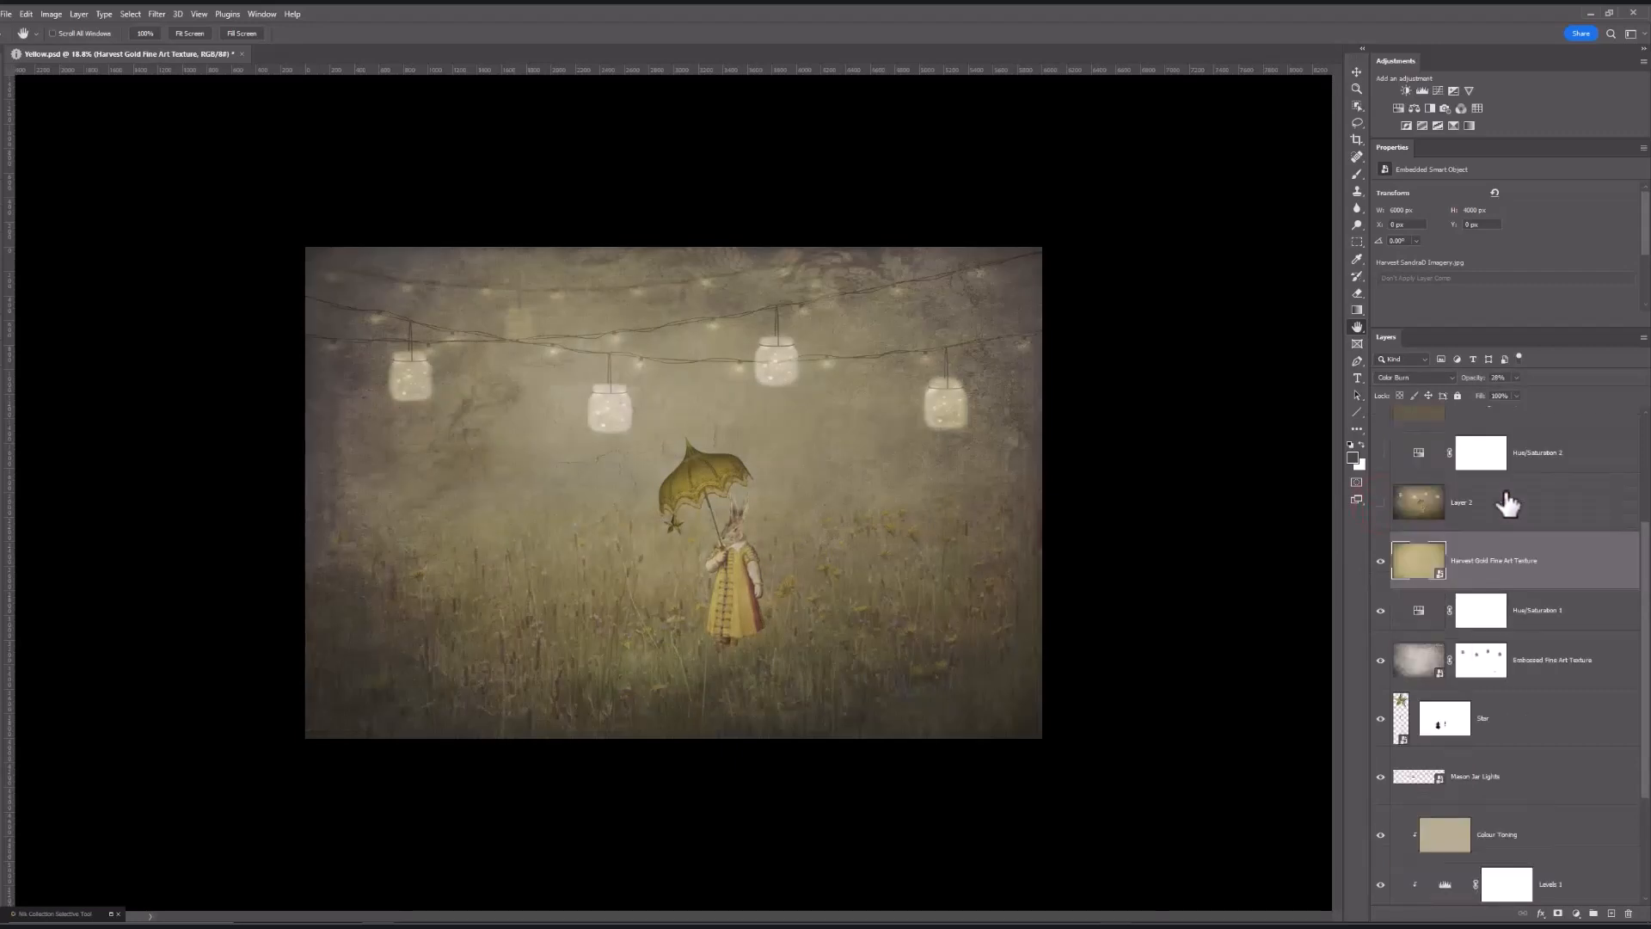
{"action": "scroll", "coordinate": [1507, 504], "scroll_direction": "up", "scroll_amount": 1}
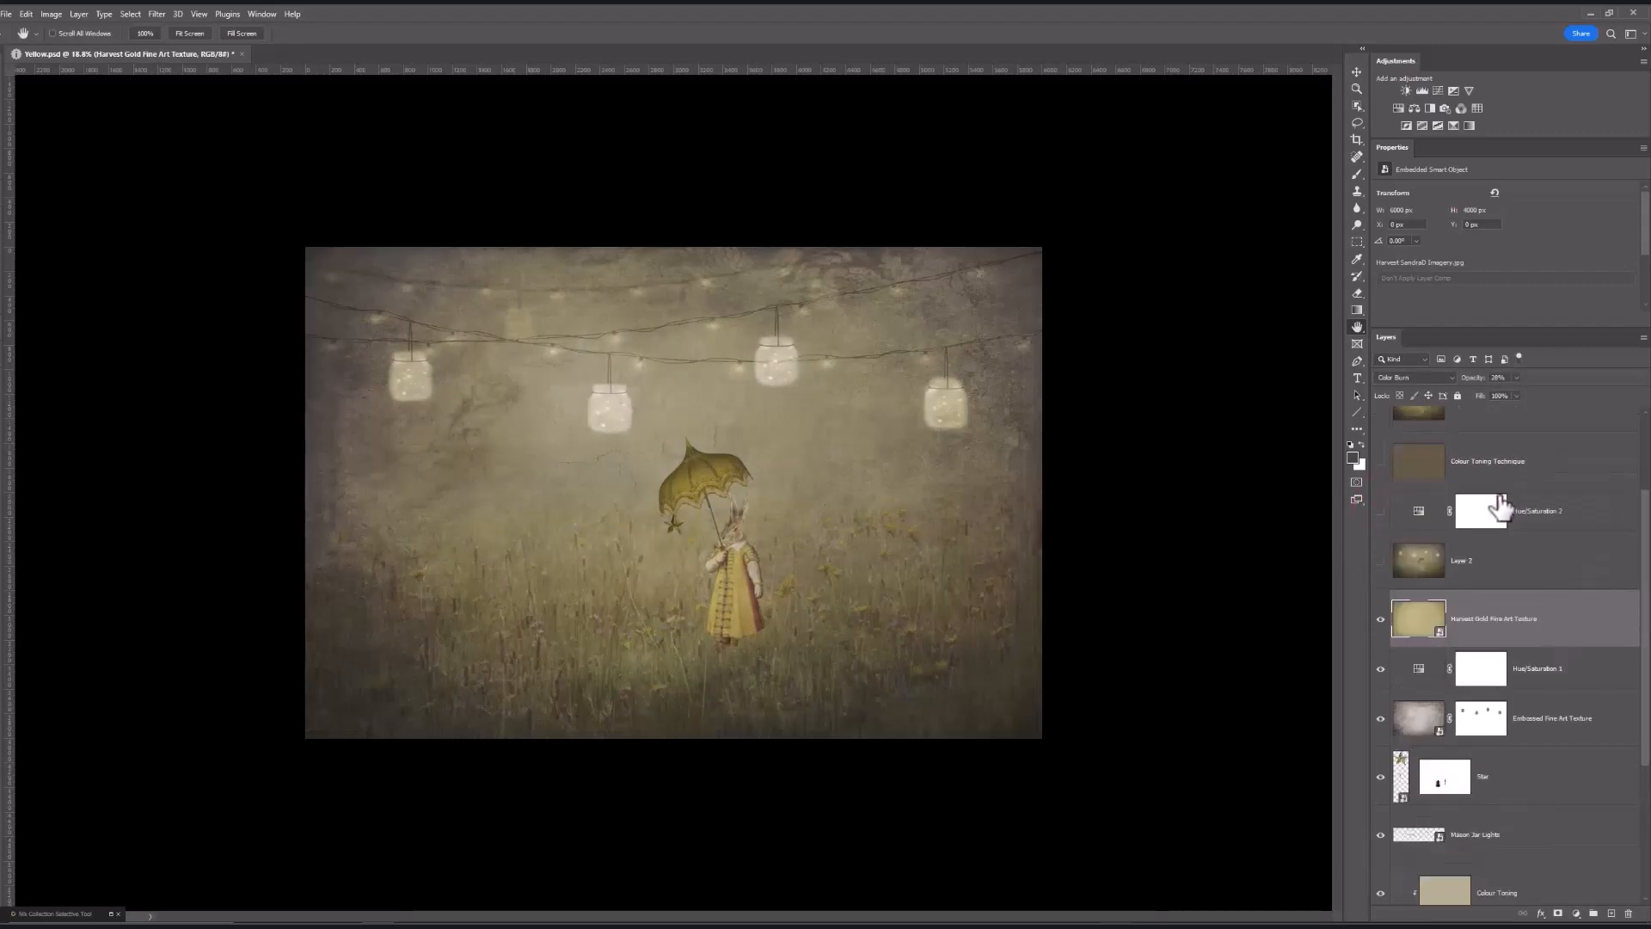
{"action": "left_click", "coordinate": [1380, 562]}
{"action": "left_click", "coordinate": [1380, 562]}
{"action": "left_click", "coordinate": [1380, 560]}
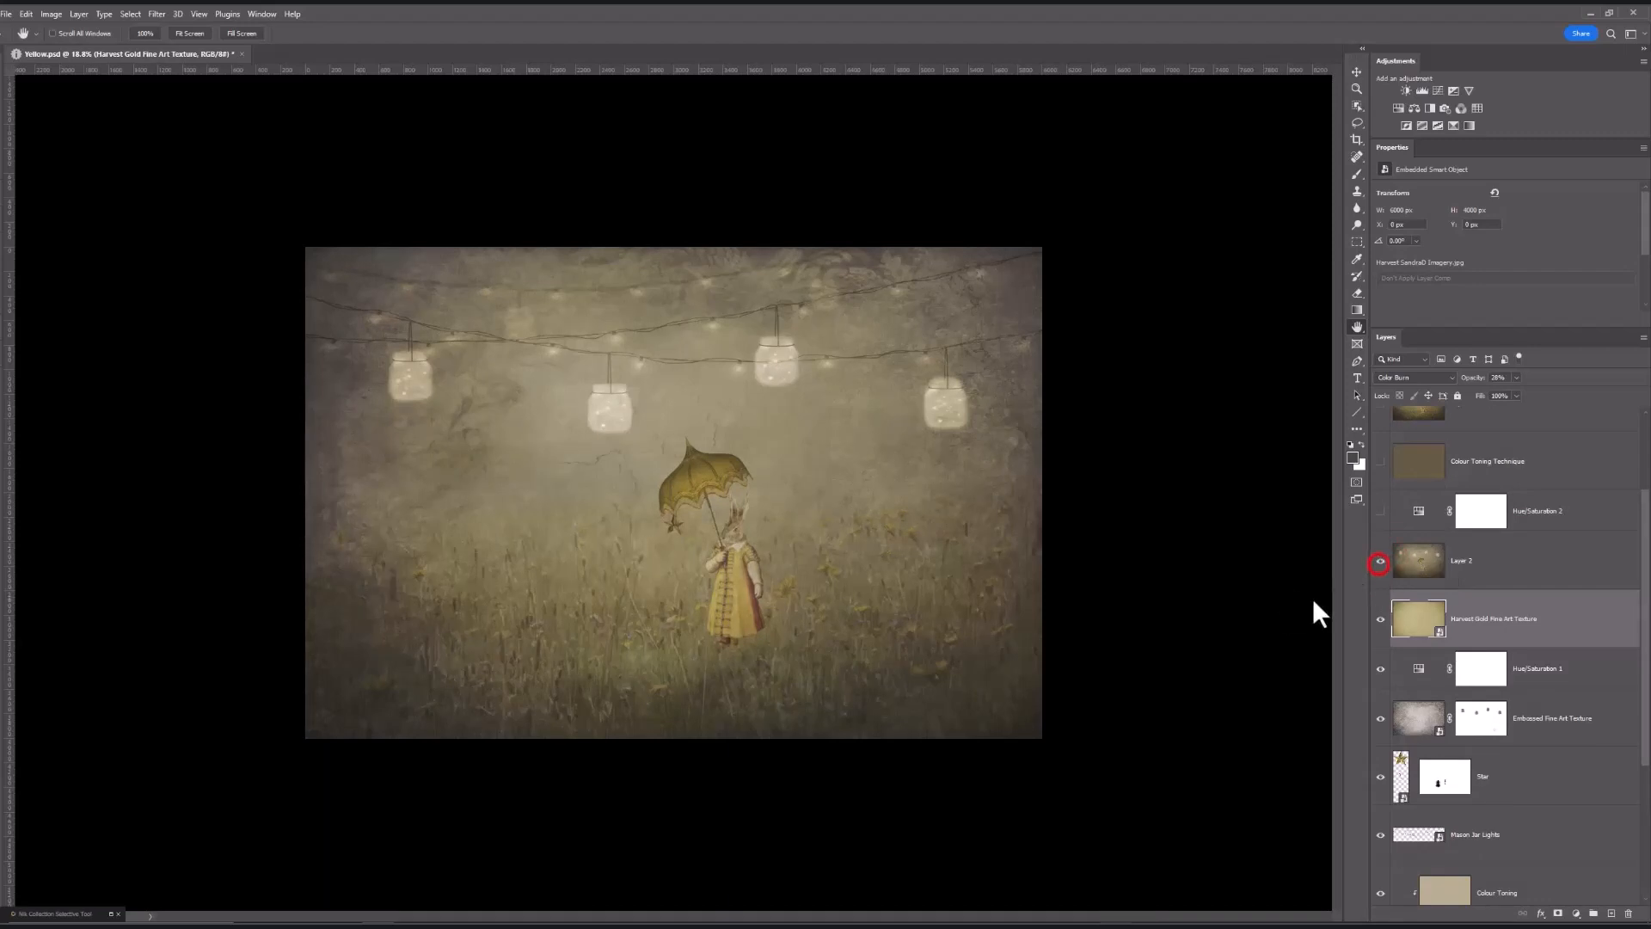
{"action": "scroll", "coordinate": [1289, 606], "scroll_direction": "up", "scroll_amount": 2}
{"action": "scroll", "coordinate": [1289, 609], "scroll_direction": "up", "scroll_amount": 1}
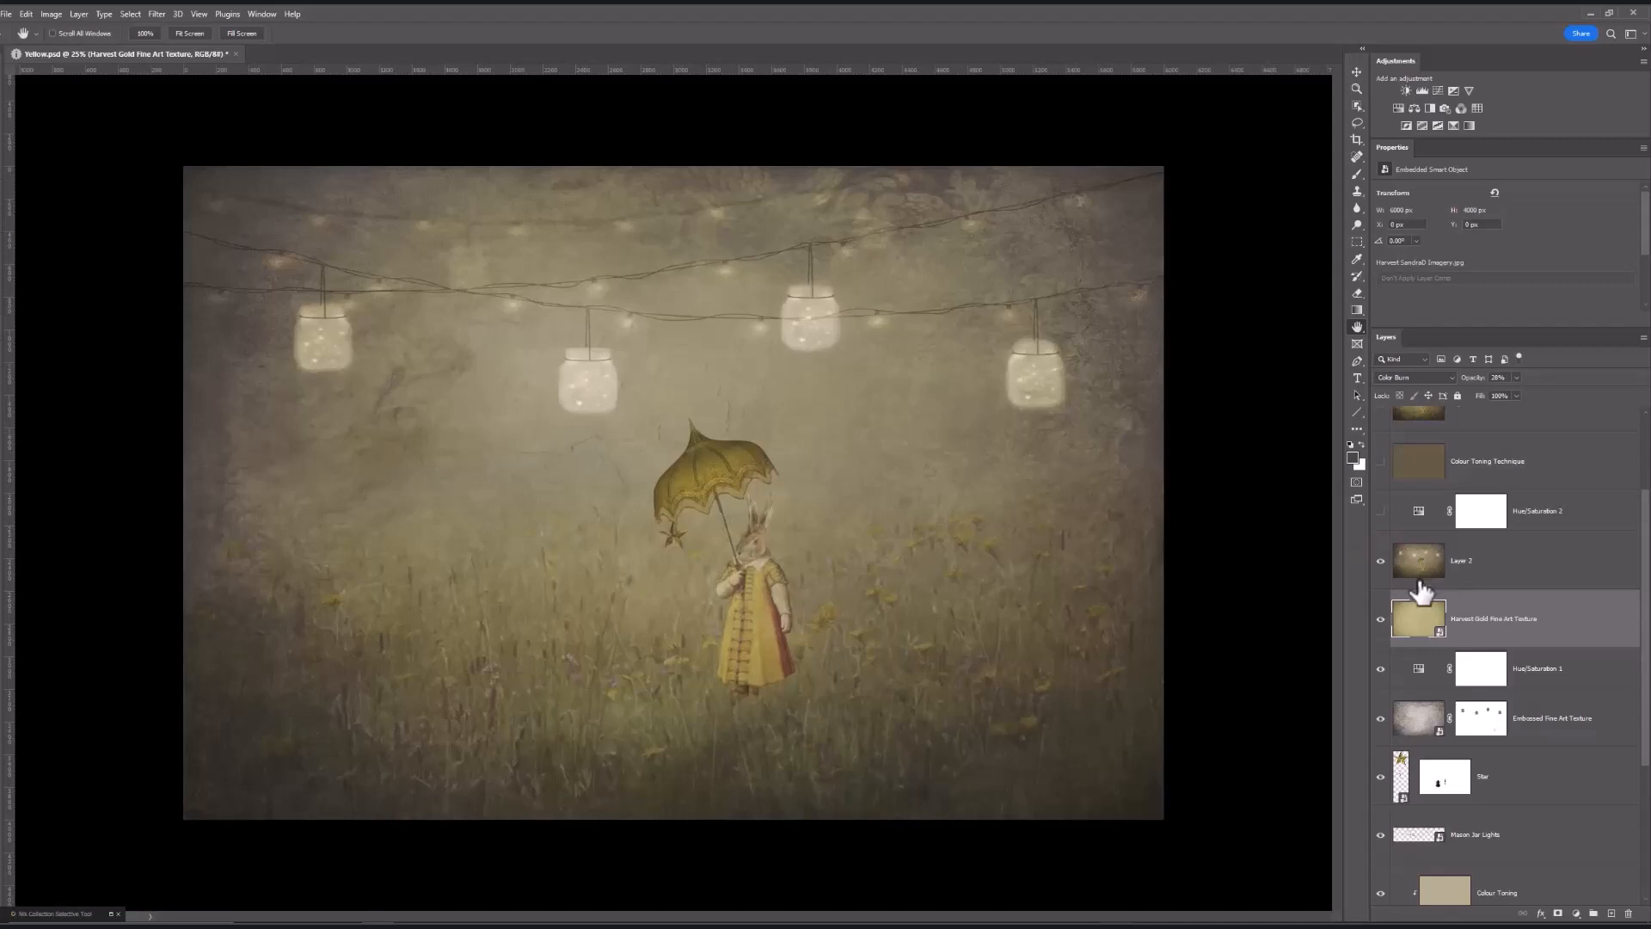
{"action": "left_click", "coordinate": [1380, 562]}
{"action": "left_click", "coordinate": [1381, 562]}
Step: Preview a Gaussian Blur with a 20.8-pixel radius on Layer 2, cancel it, and compare the image with and without the layer
{"action": "left_click", "coordinate": [1411, 567]}
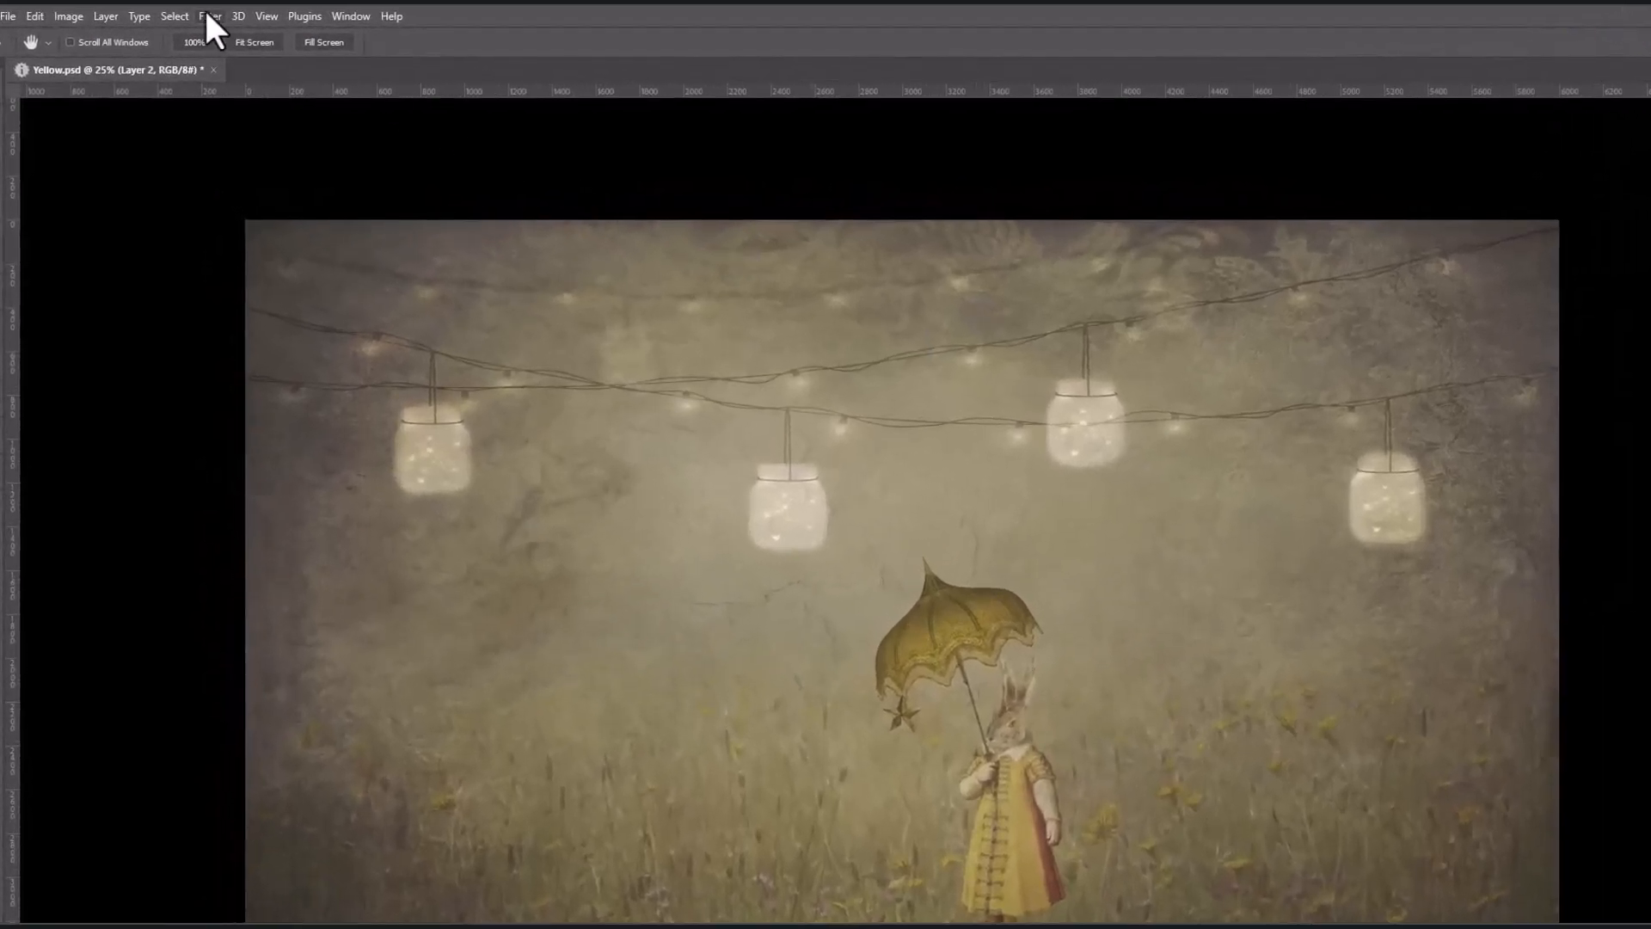
{"action": "left_click", "coordinate": [155, 12]}
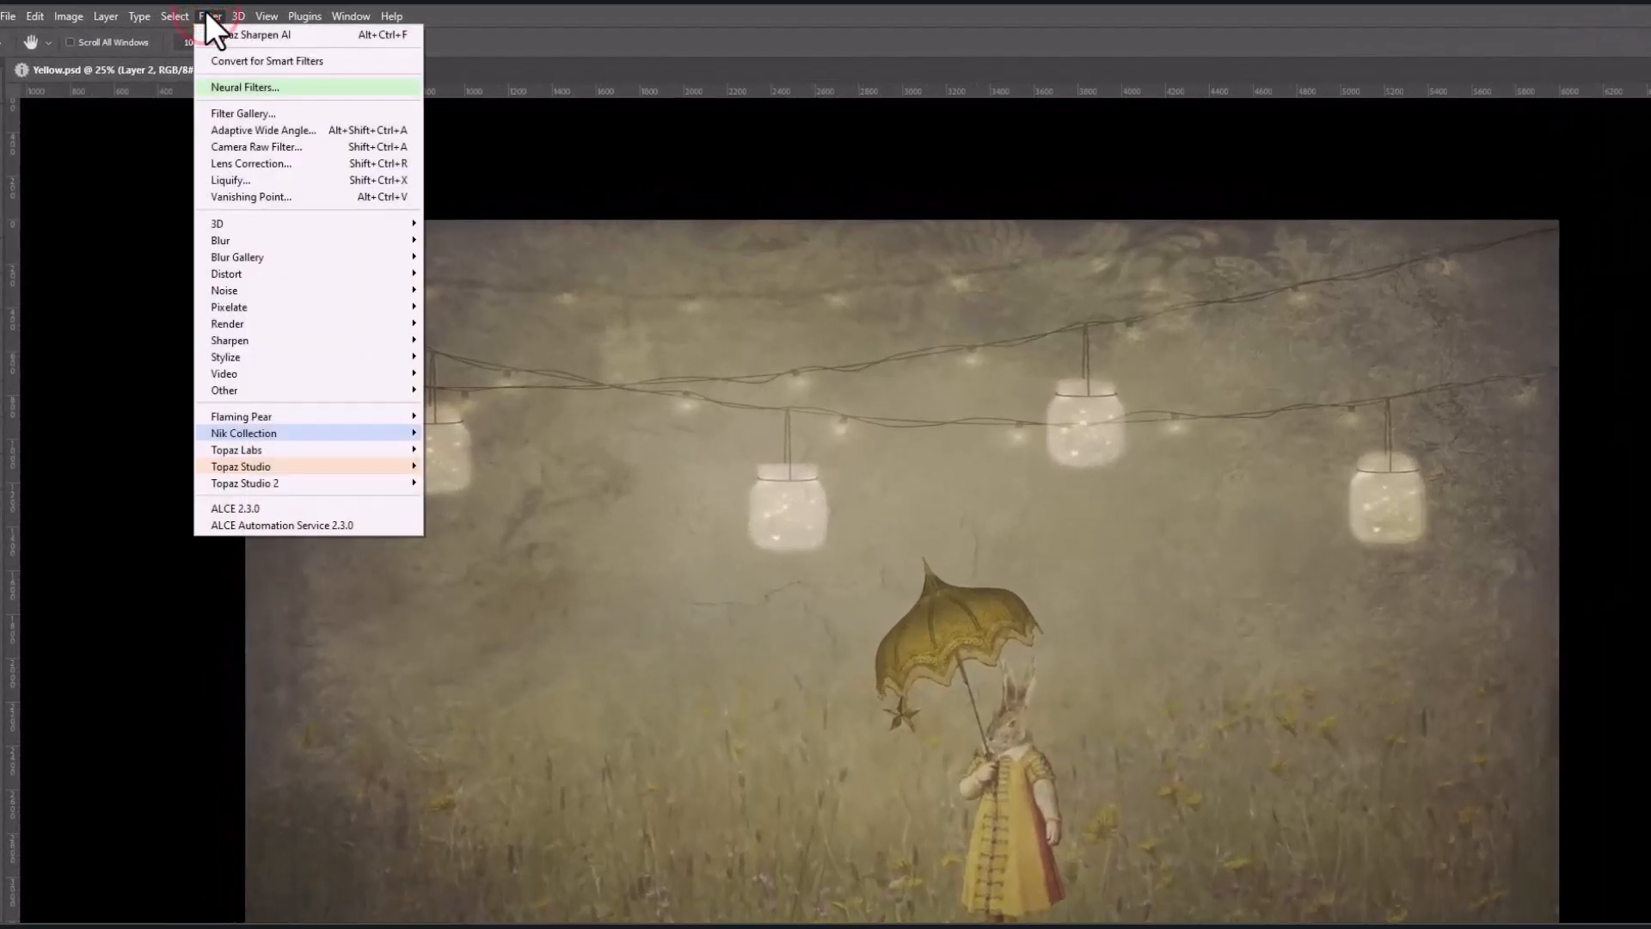
{"action": "mouse_move", "coordinate": [262, 240]}
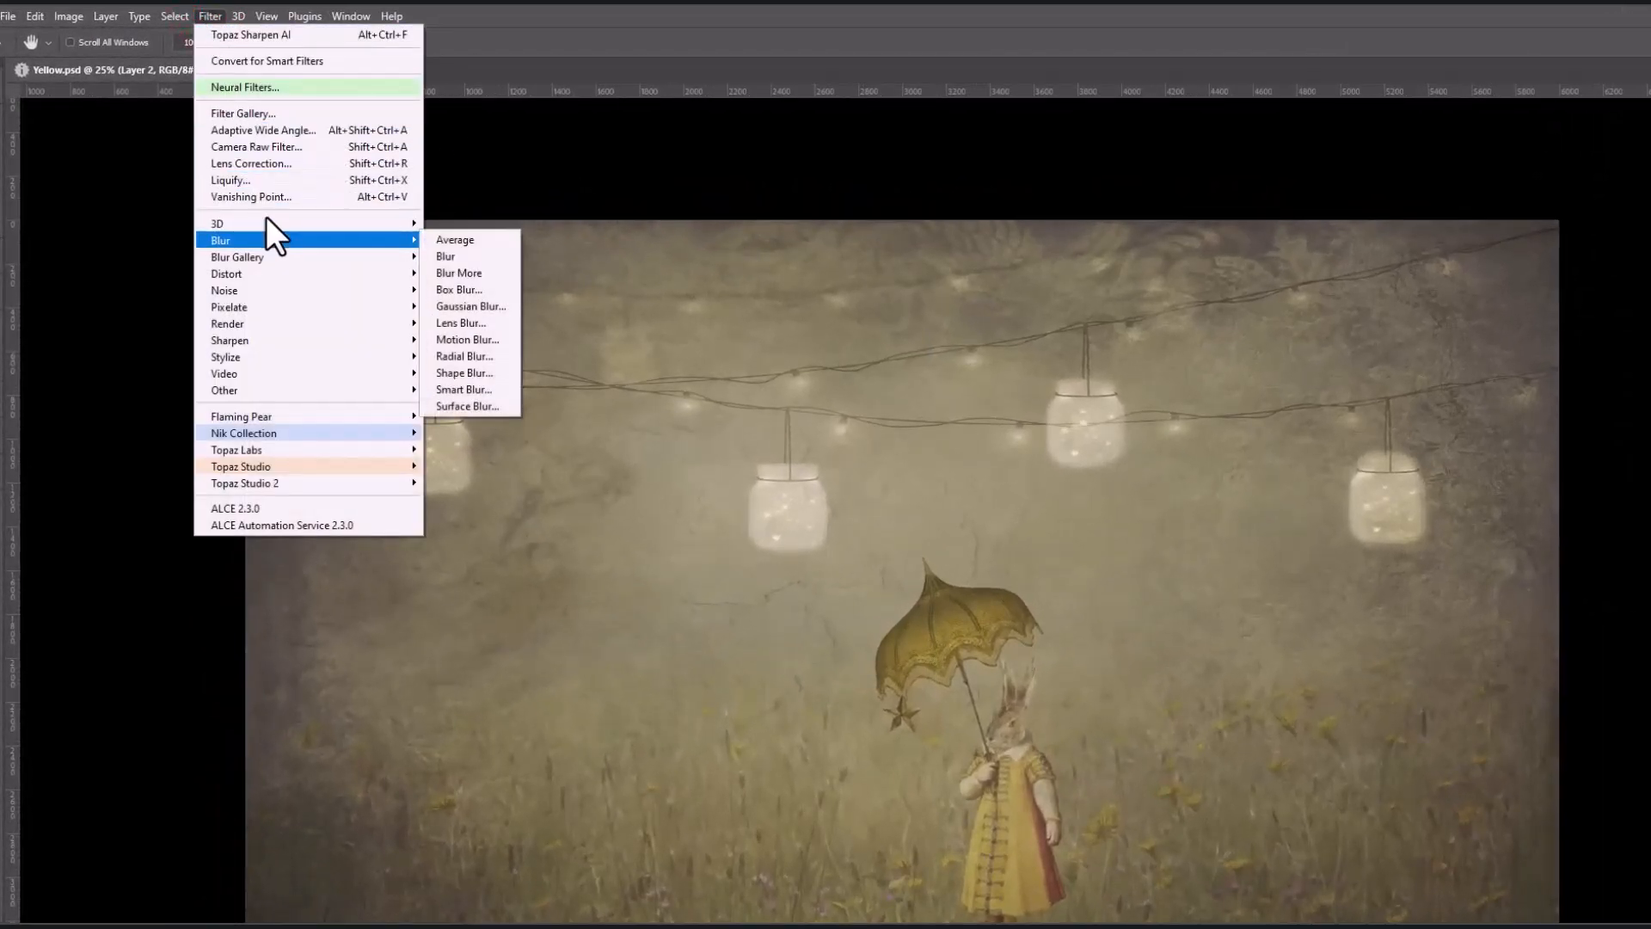
{"action": "left_click", "coordinate": [456, 306]}
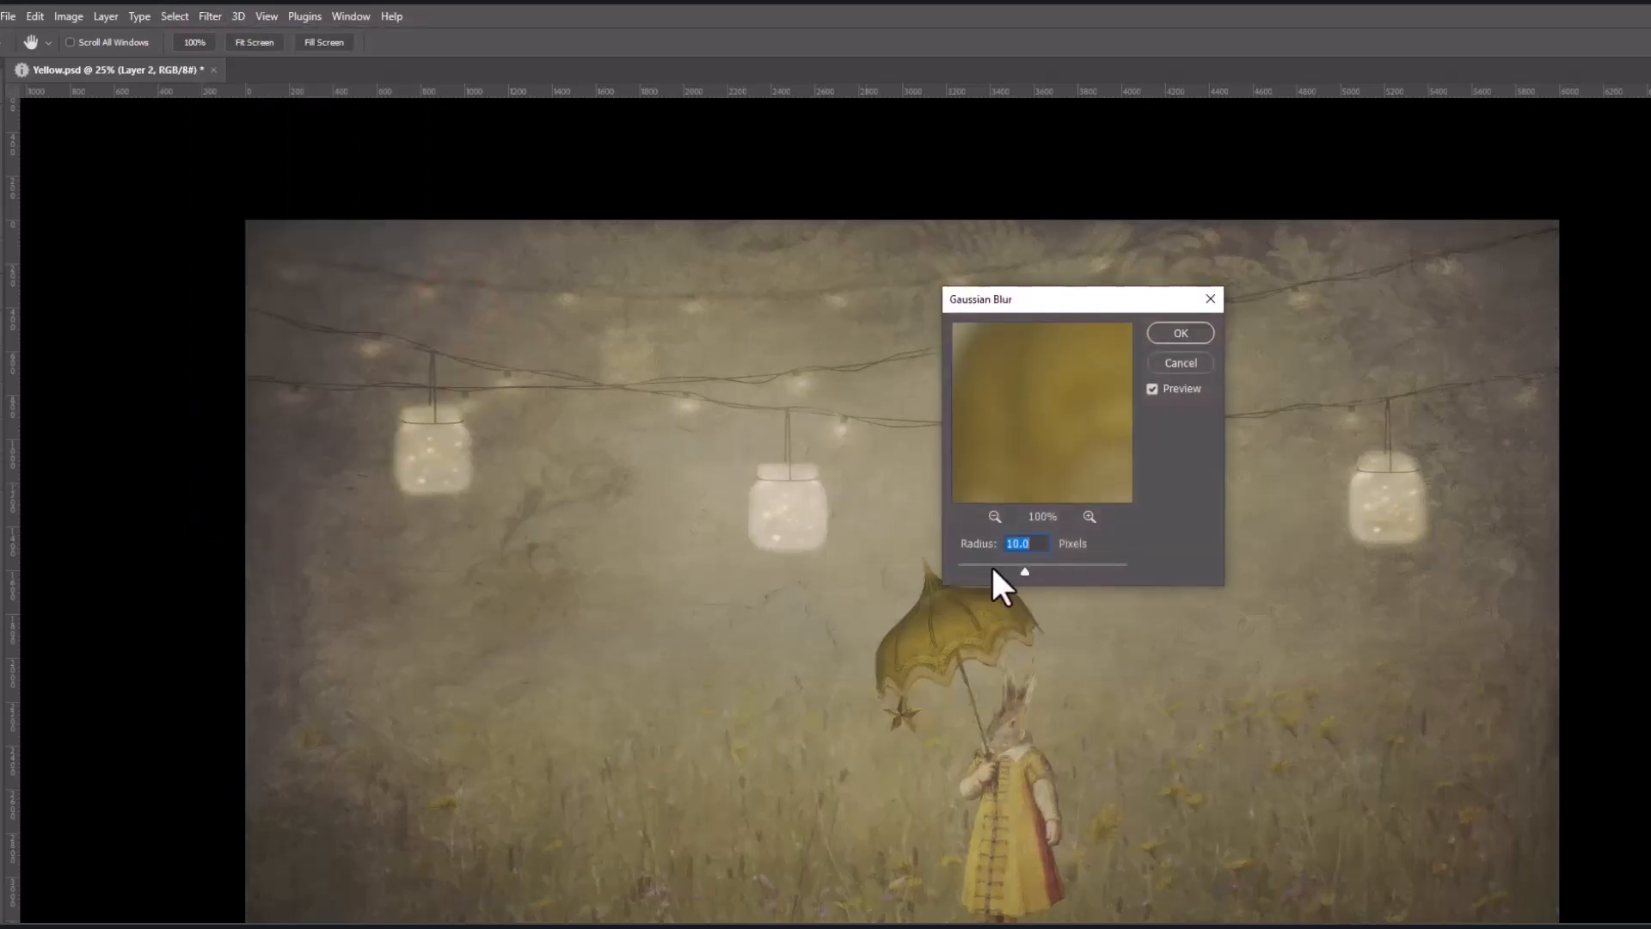
{"action": "mouse_move", "coordinate": [1023, 571]}
{"action": "left_mouse_down"}
{"action": "mouse_move", "coordinate": [973, 571]}
{"action": "mouse_move", "coordinate": [1008, 569]}
{"action": "left_mouse_up"}
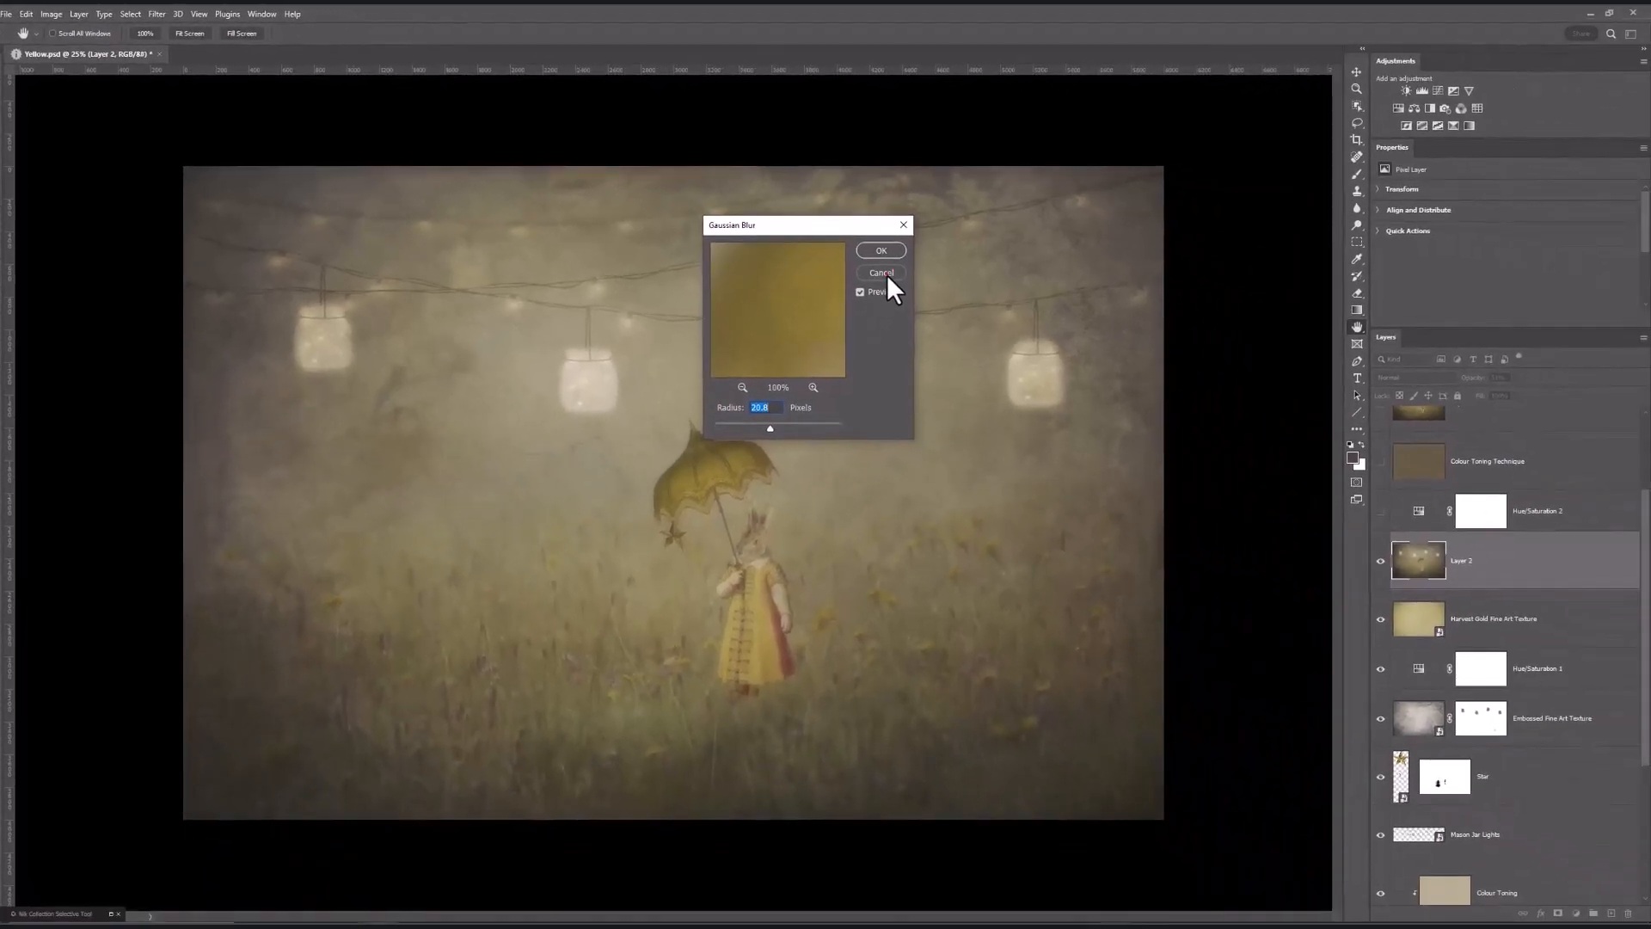
{"action": "left_click", "coordinate": [1182, 363]}
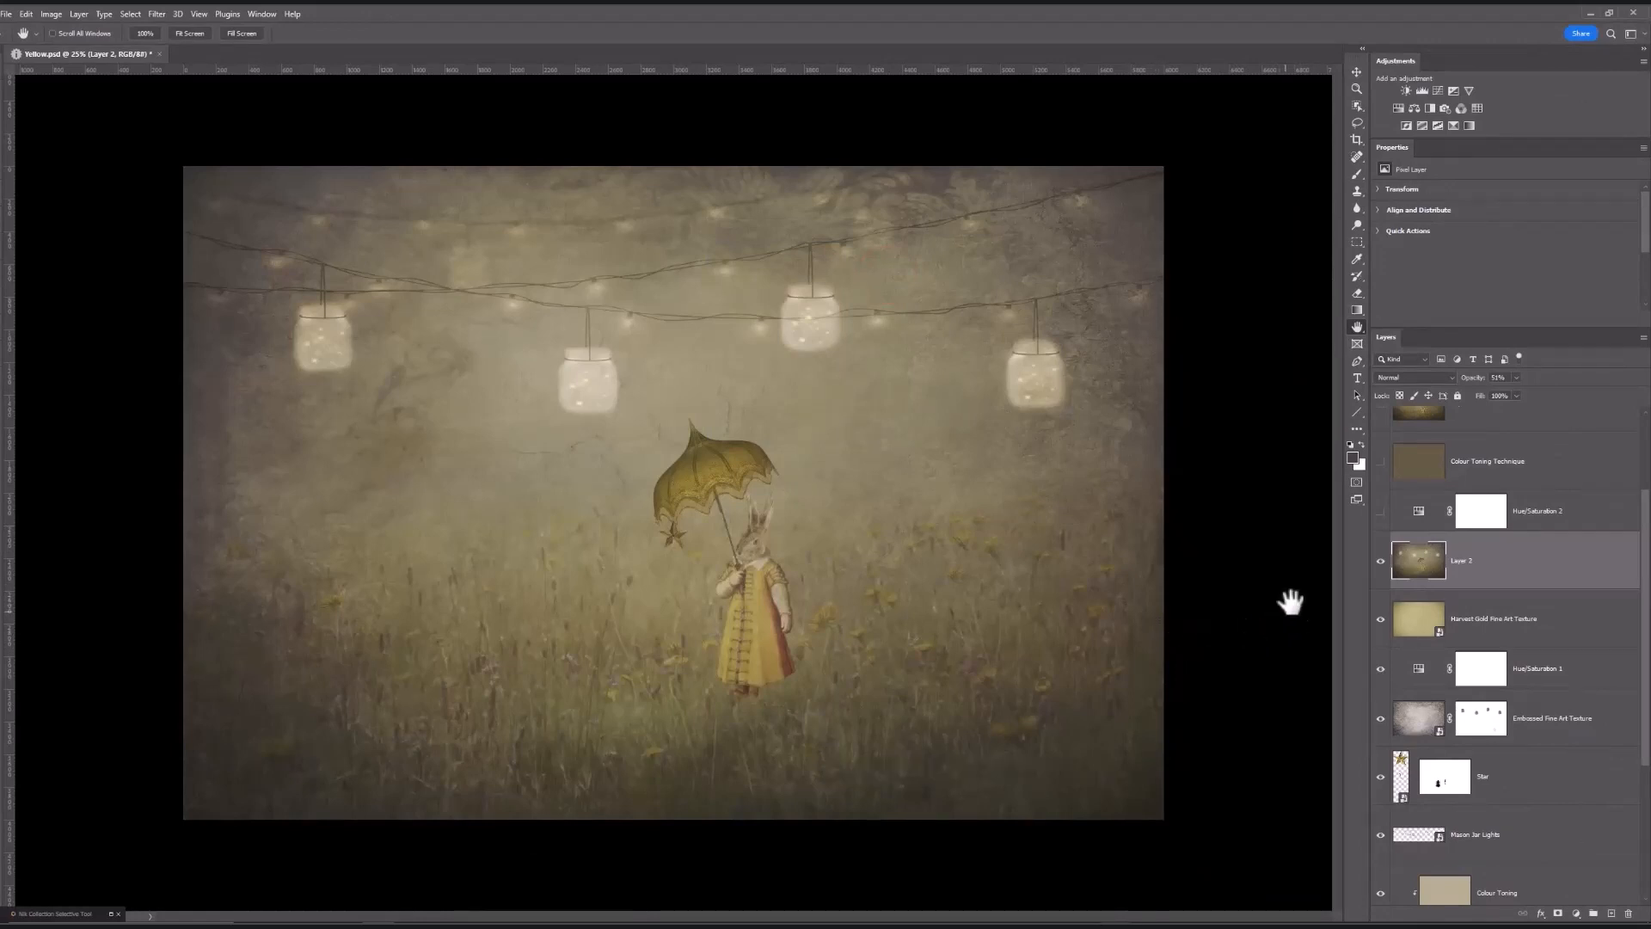
{"action": "left_click", "coordinate": [1381, 562]}
{"action": "left_click", "coordinate": [1381, 564]}
Step: Show the Hue/Saturation 2 adjustment and the Colour Toning Technique layer, selecting each one to display its settings
{"action": "scroll", "coordinate": [1447, 568], "scroll_direction": "up", "scroll_amount": 1}
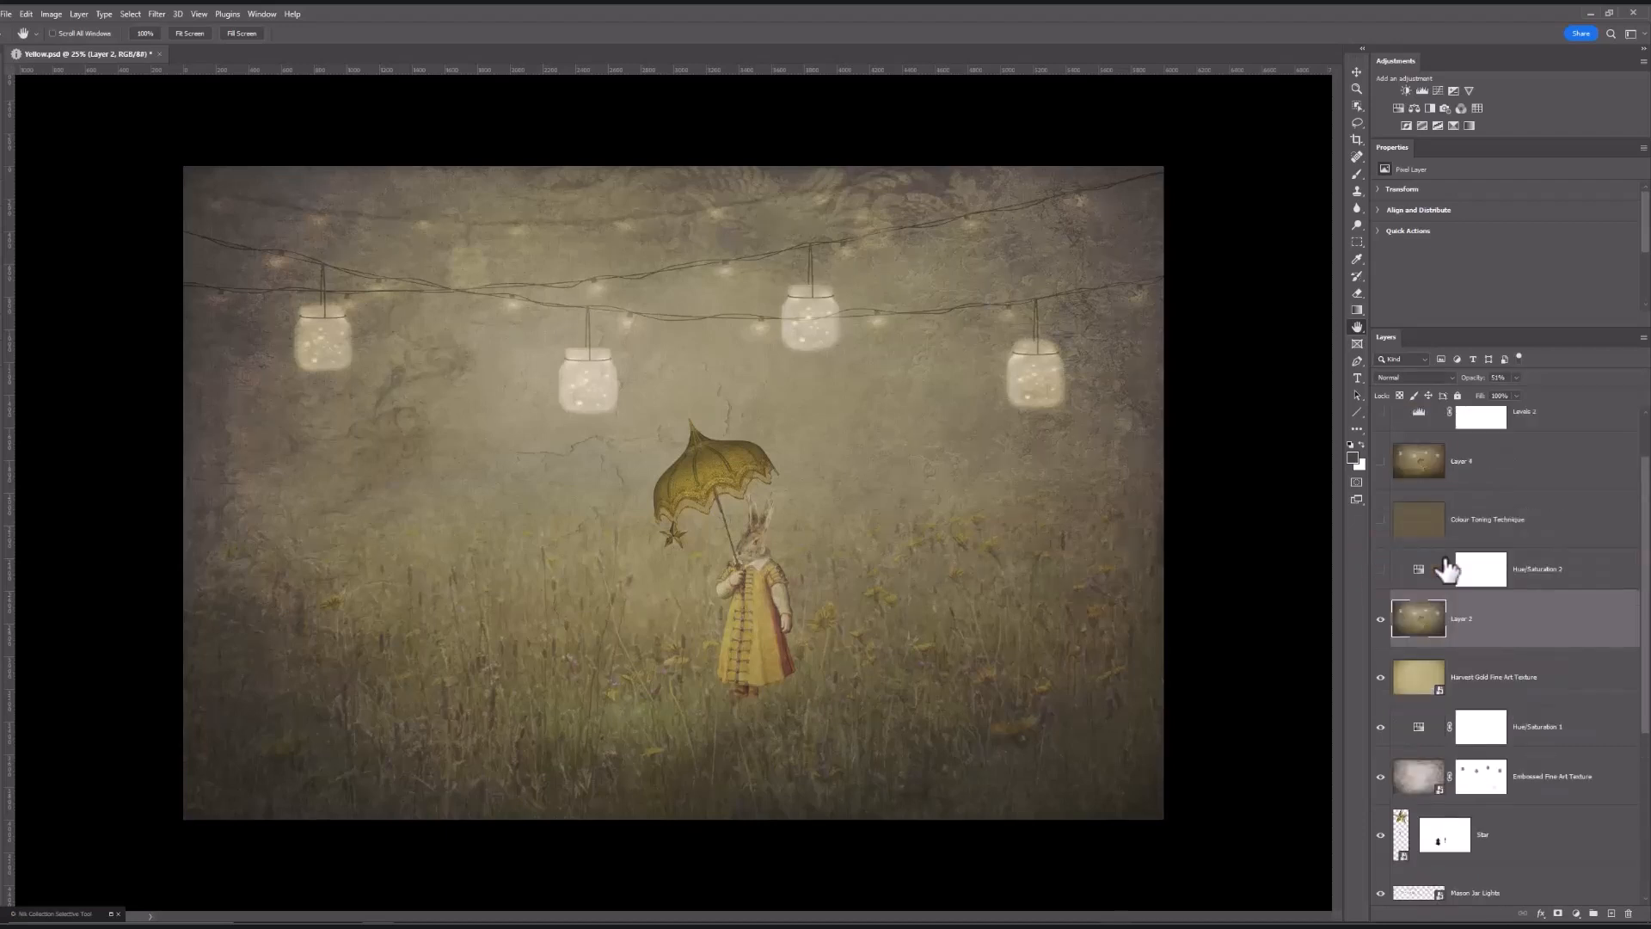
{"action": "scroll", "coordinate": [1447, 567], "scroll_direction": "up", "scroll_amount": 1}
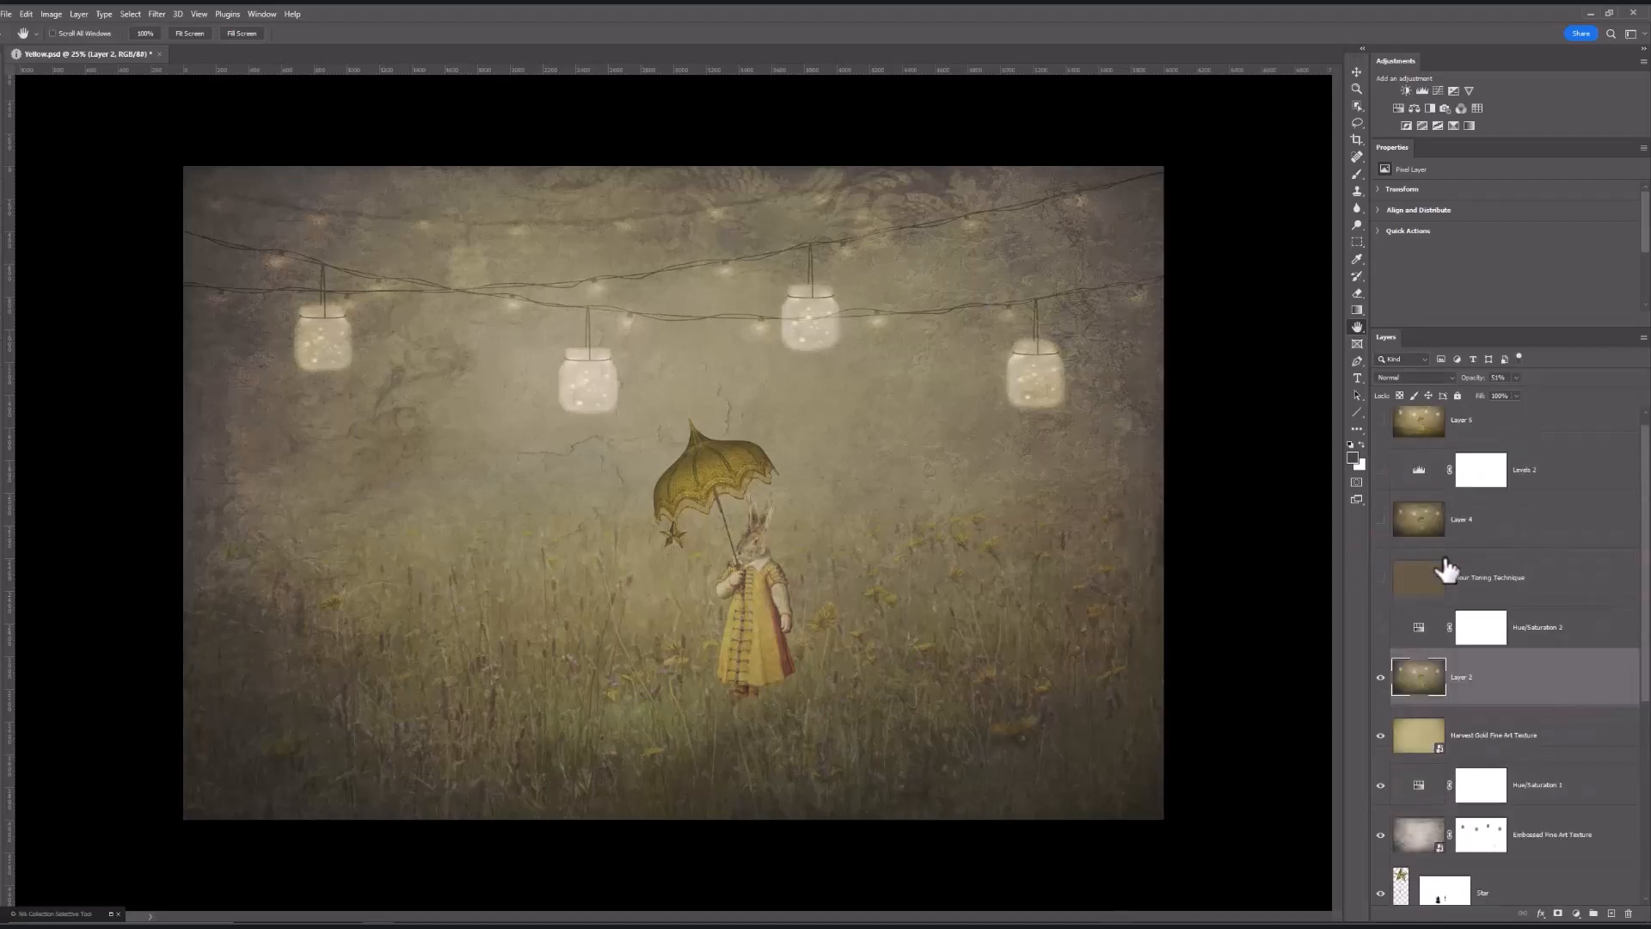
{"action": "left_click", "coordinate": [1379, 629]}
{"action": "left_click", "coordinate": [1405, 637]}
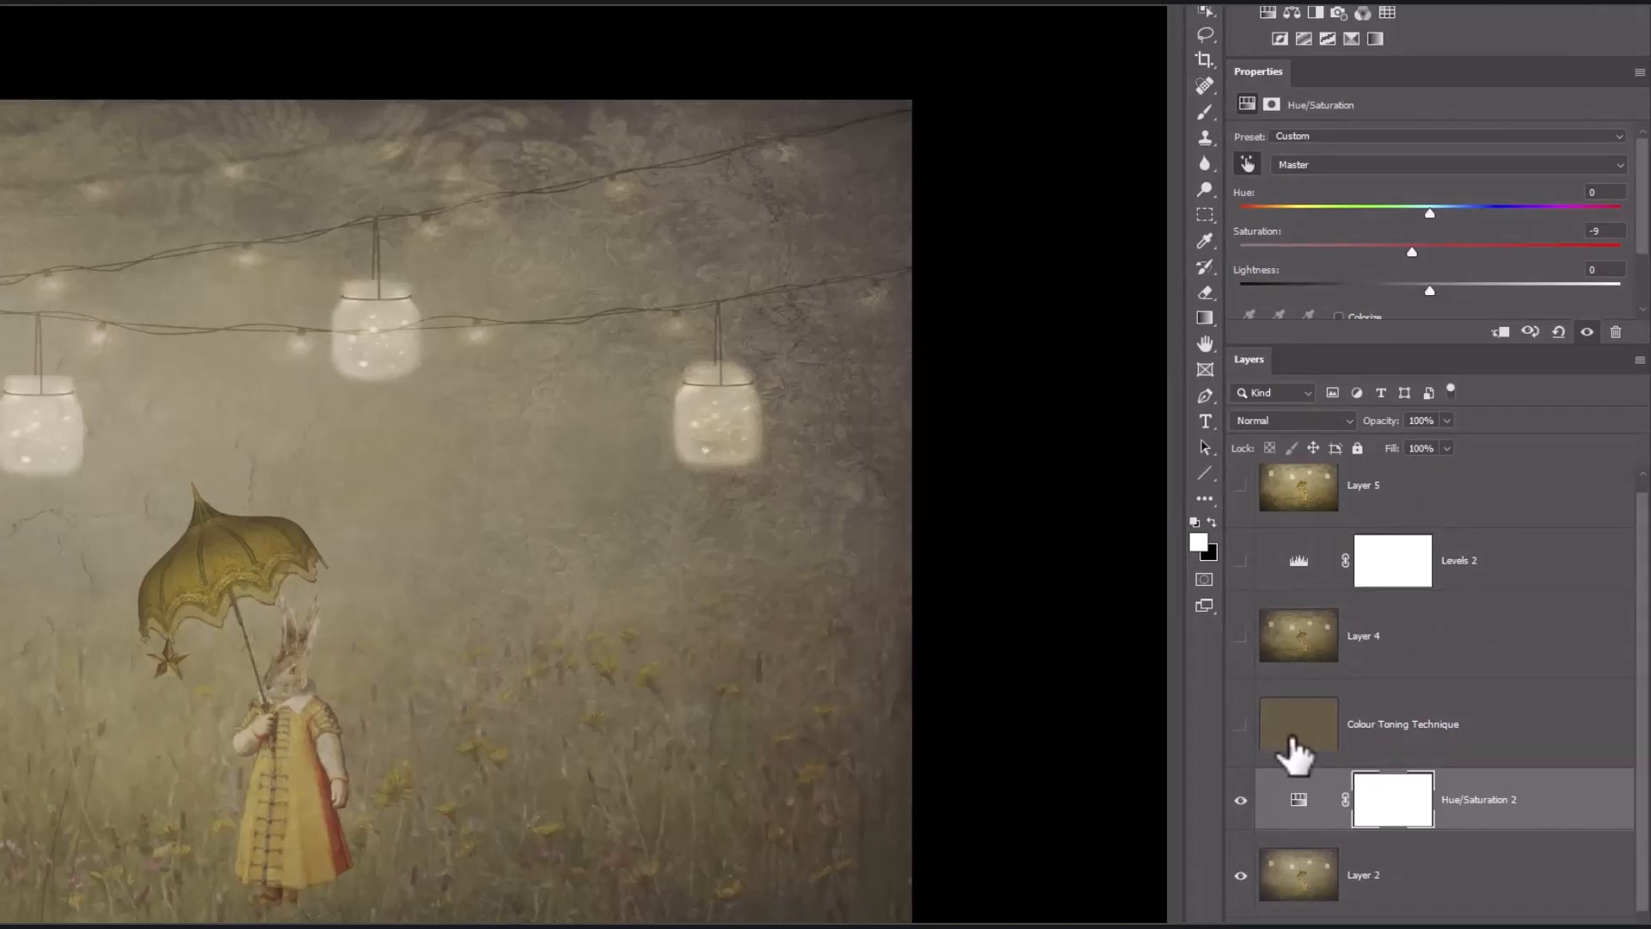
{"action": "left_click", "coordinate": [1240, 724]}
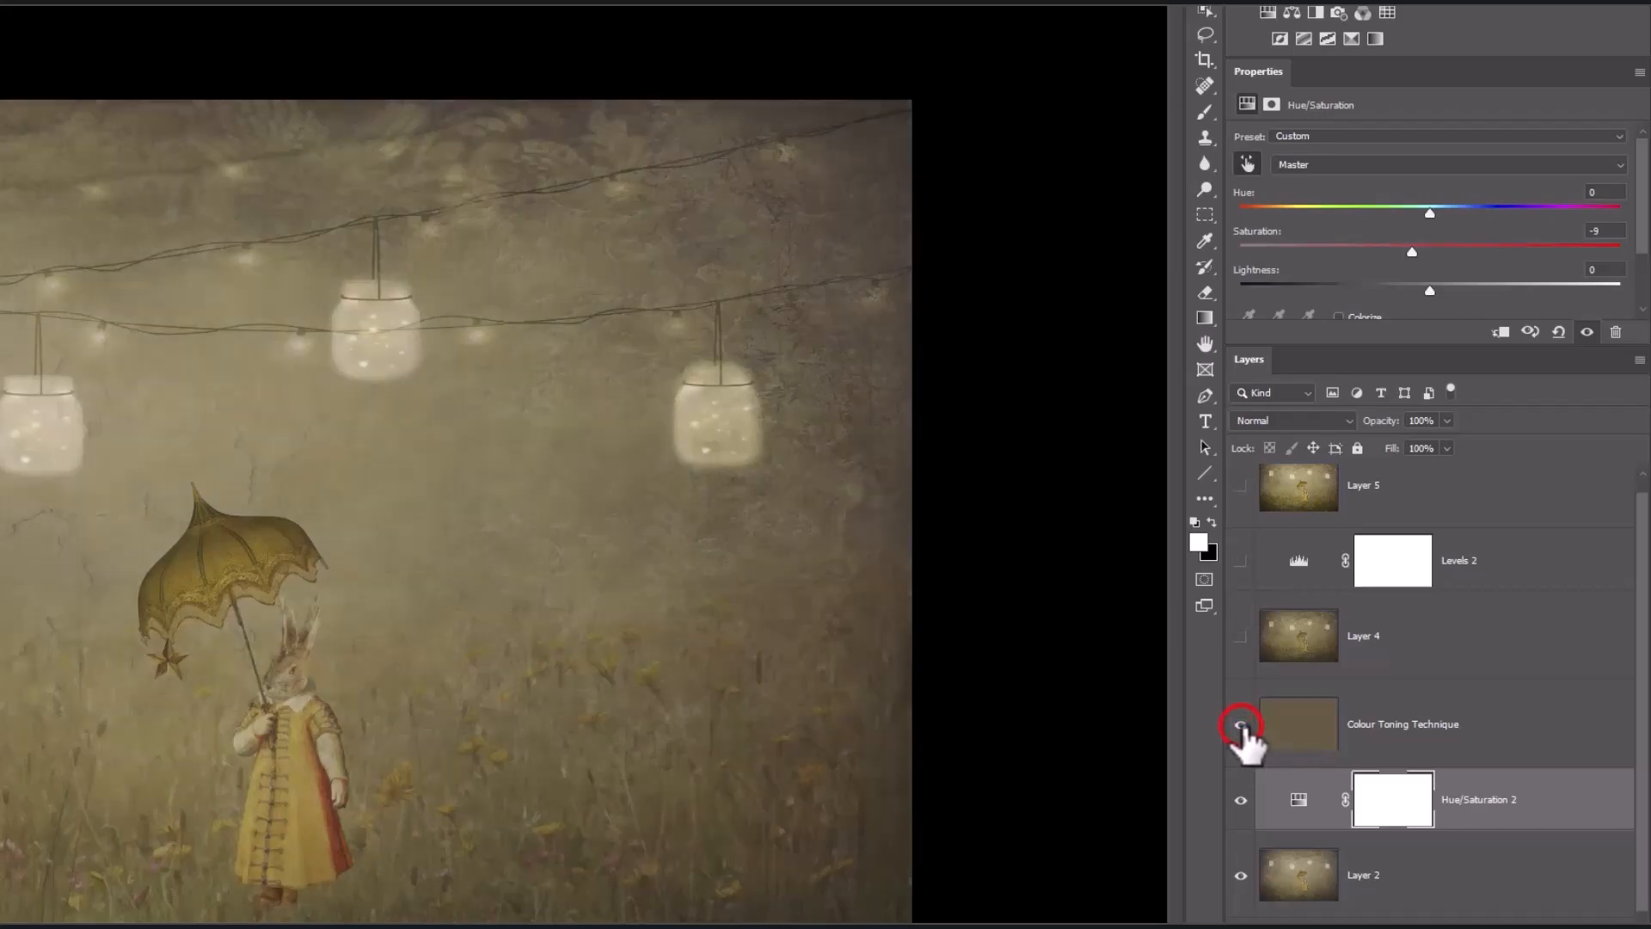
{"action": "left_click", "coordinate": [1271, 738]}
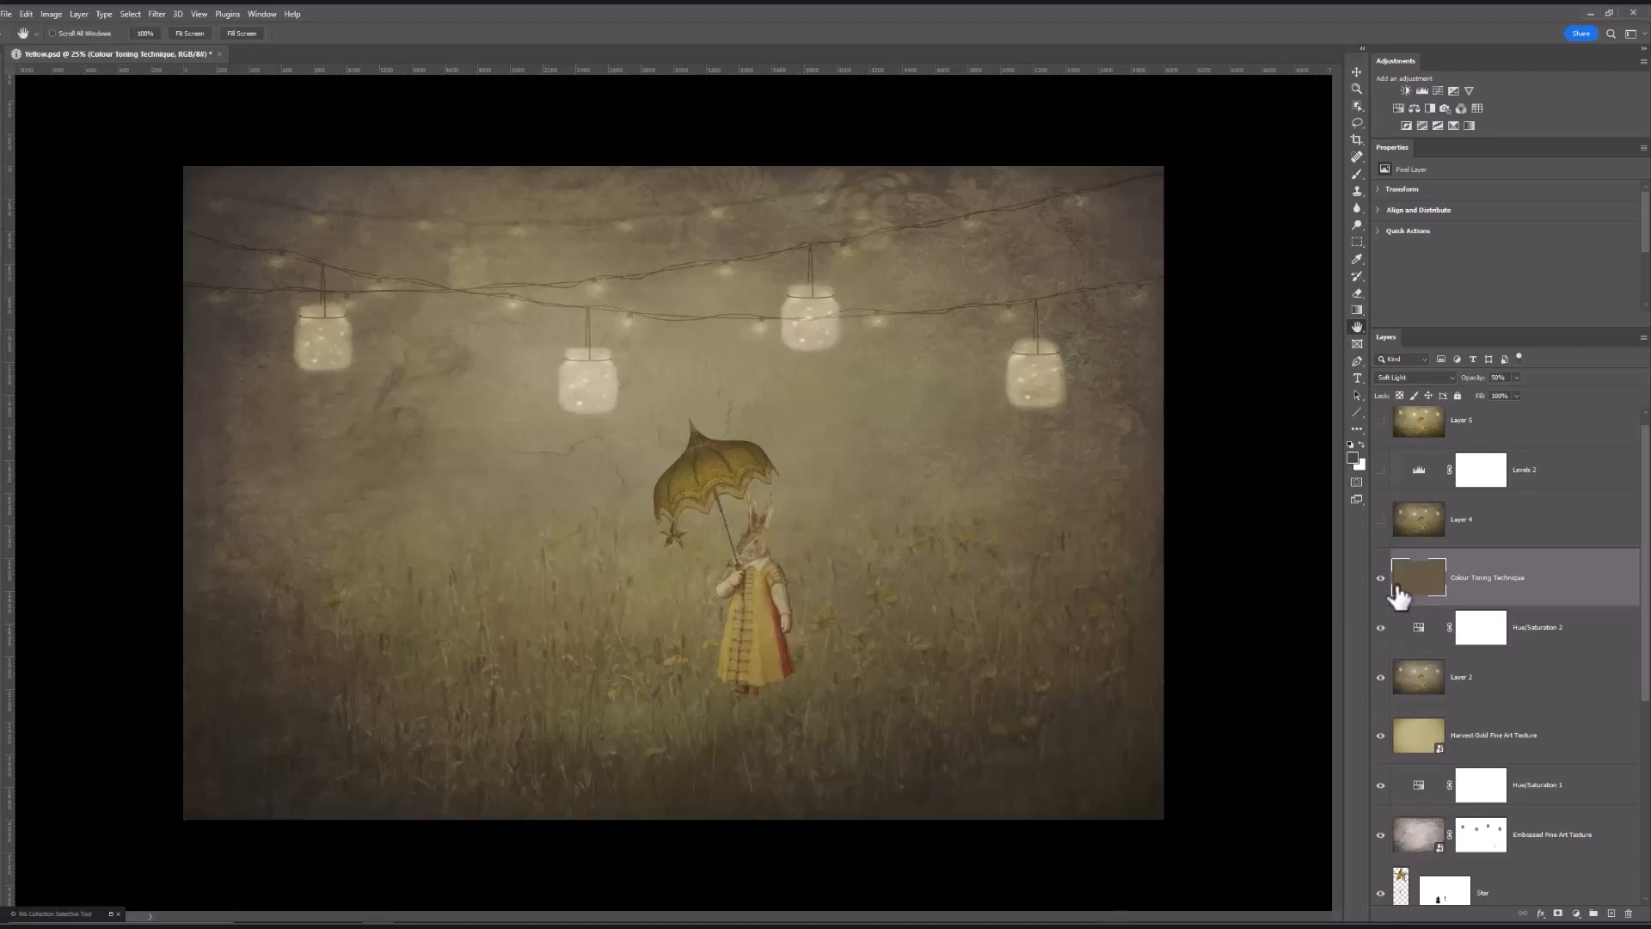
Step: Show Layer 4 and the Levels 2 adjustment, display the Levels 2 settings, and select Layer 5 above it
{"action": "left_click", "coordinate": [1381, 521]}
{"action": "left_click", "coordinate": [1380, 470]}
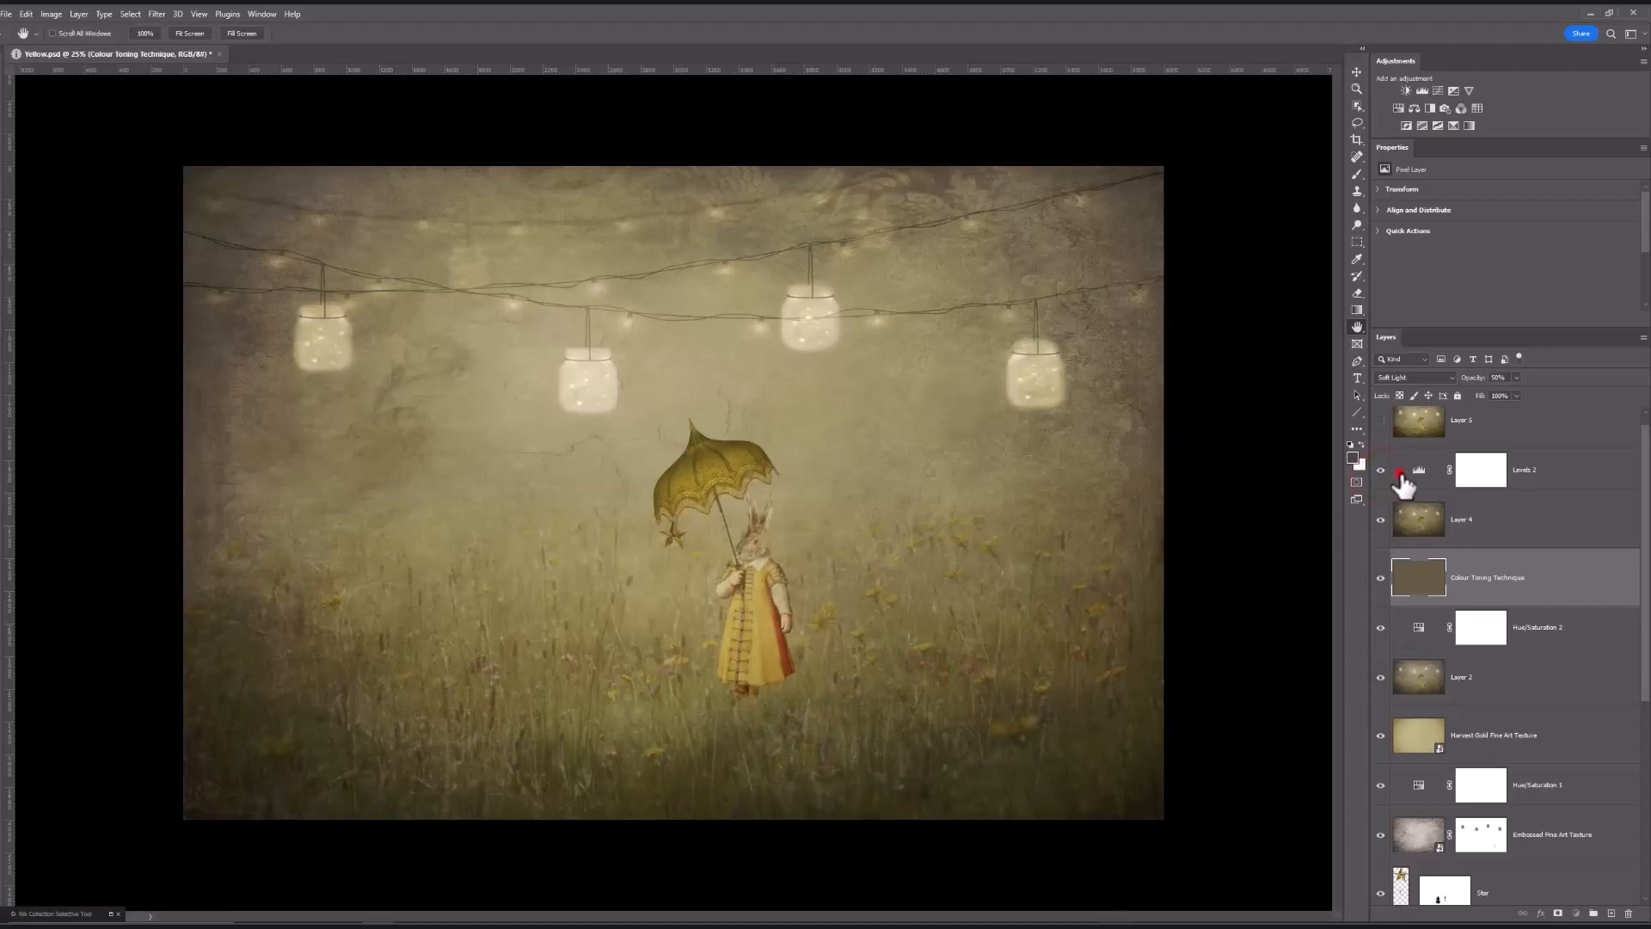
{"action": "left_click", "coordinate": [1401, 473]}
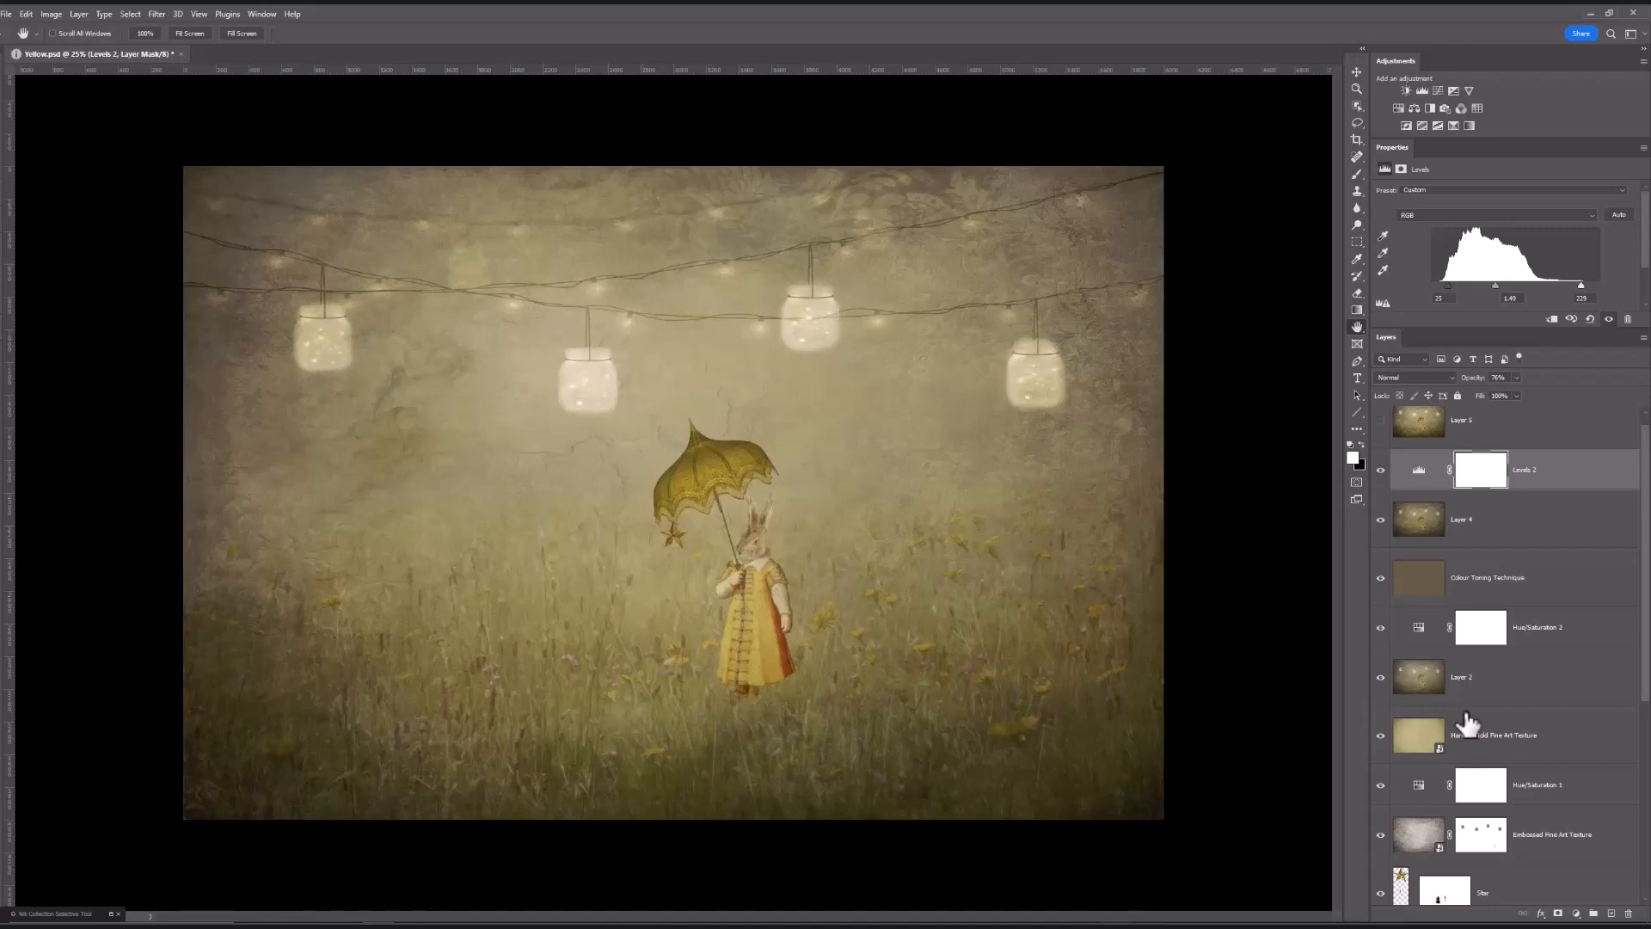
{"action": "scroll", "coordinate": [1468, 722], "scroll_direction": "up", "scroll_amount": 1}
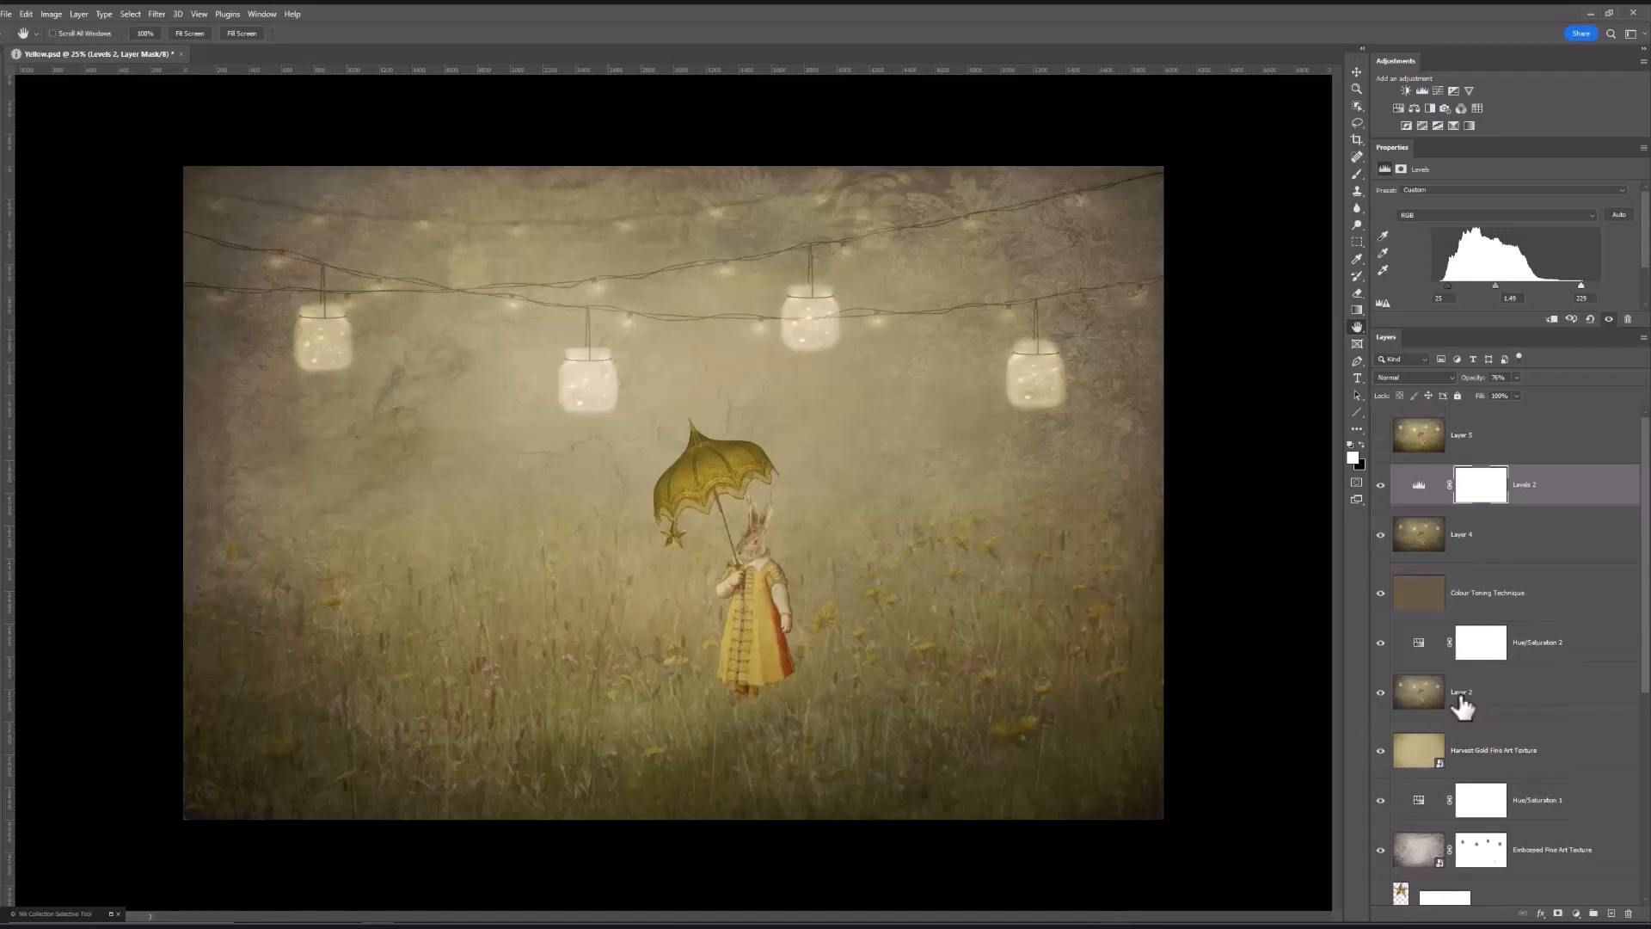
{"action": "left_click", "coordinate": [1399, 442]}
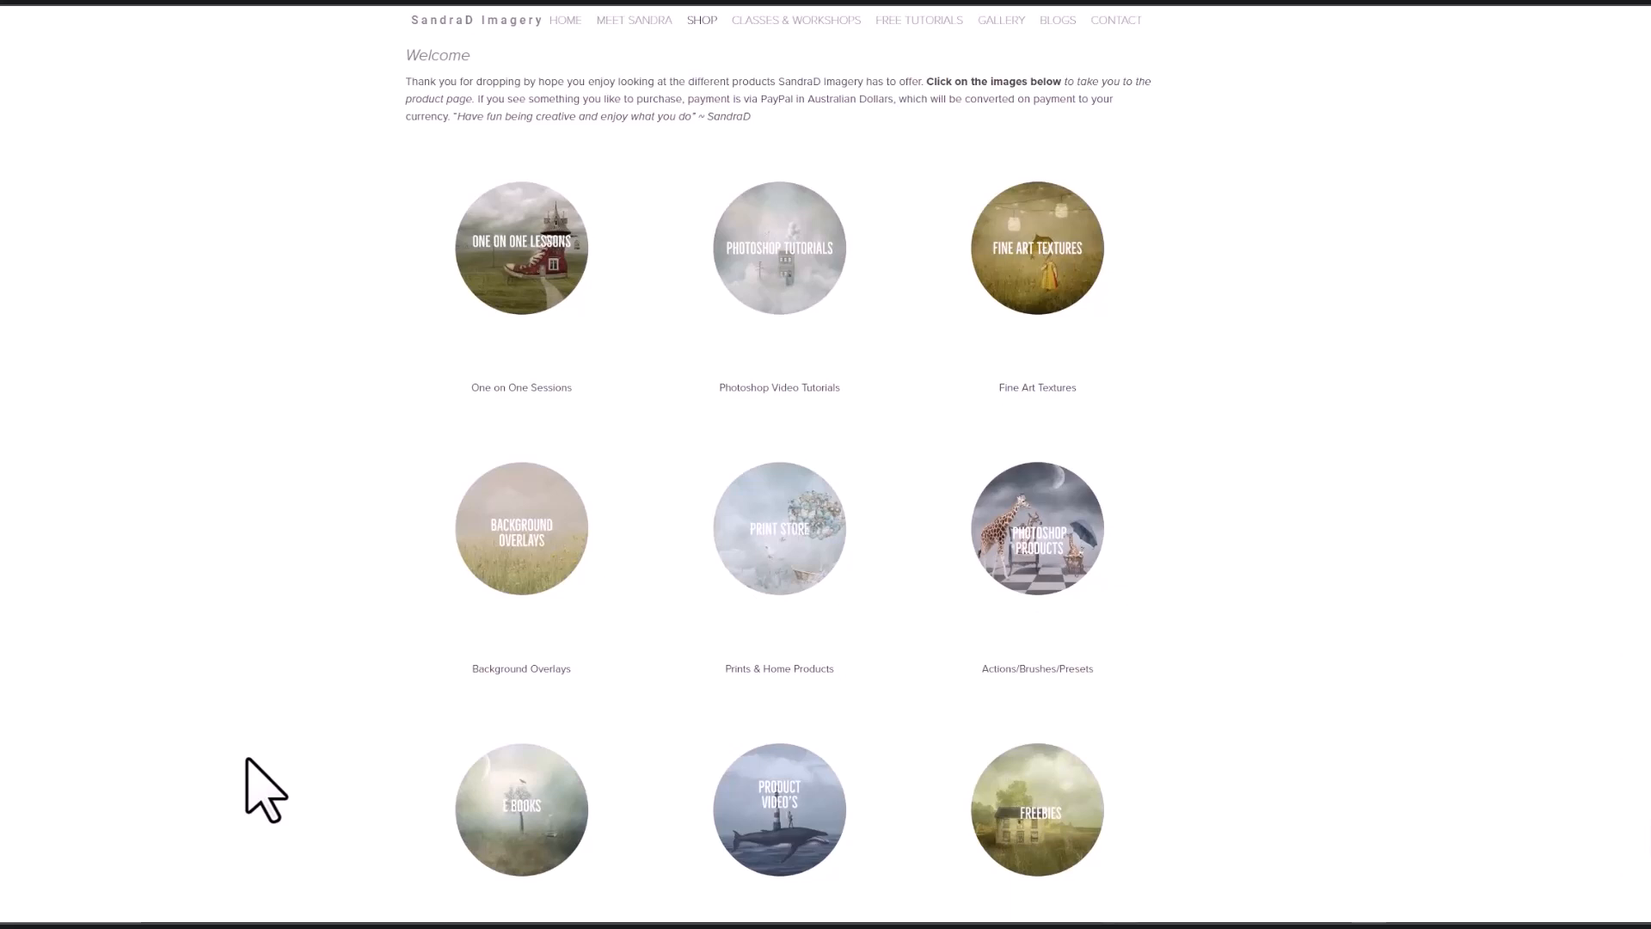
Step: Switch to the SandraD Imagery shop in the browser and open the Pop of Colour Photoshop Textures page under Fine Art Textures
{"action": "left_click", "coordinate": [526, 550]}
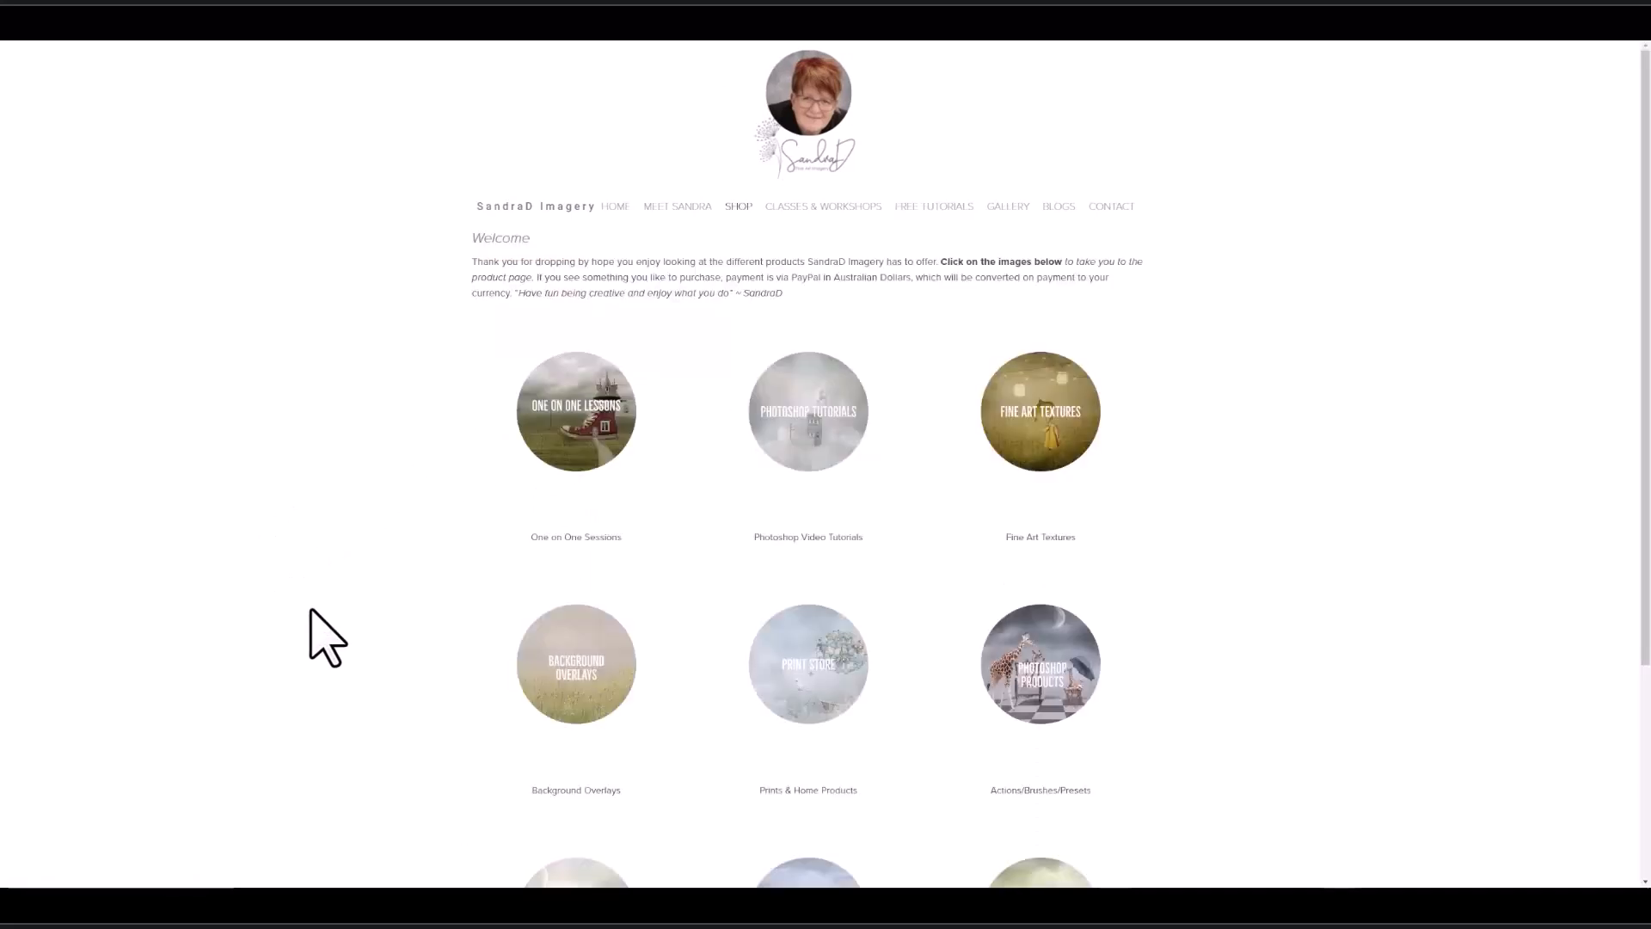
{"action": "left_click", "coordinate": [1036, 428]}
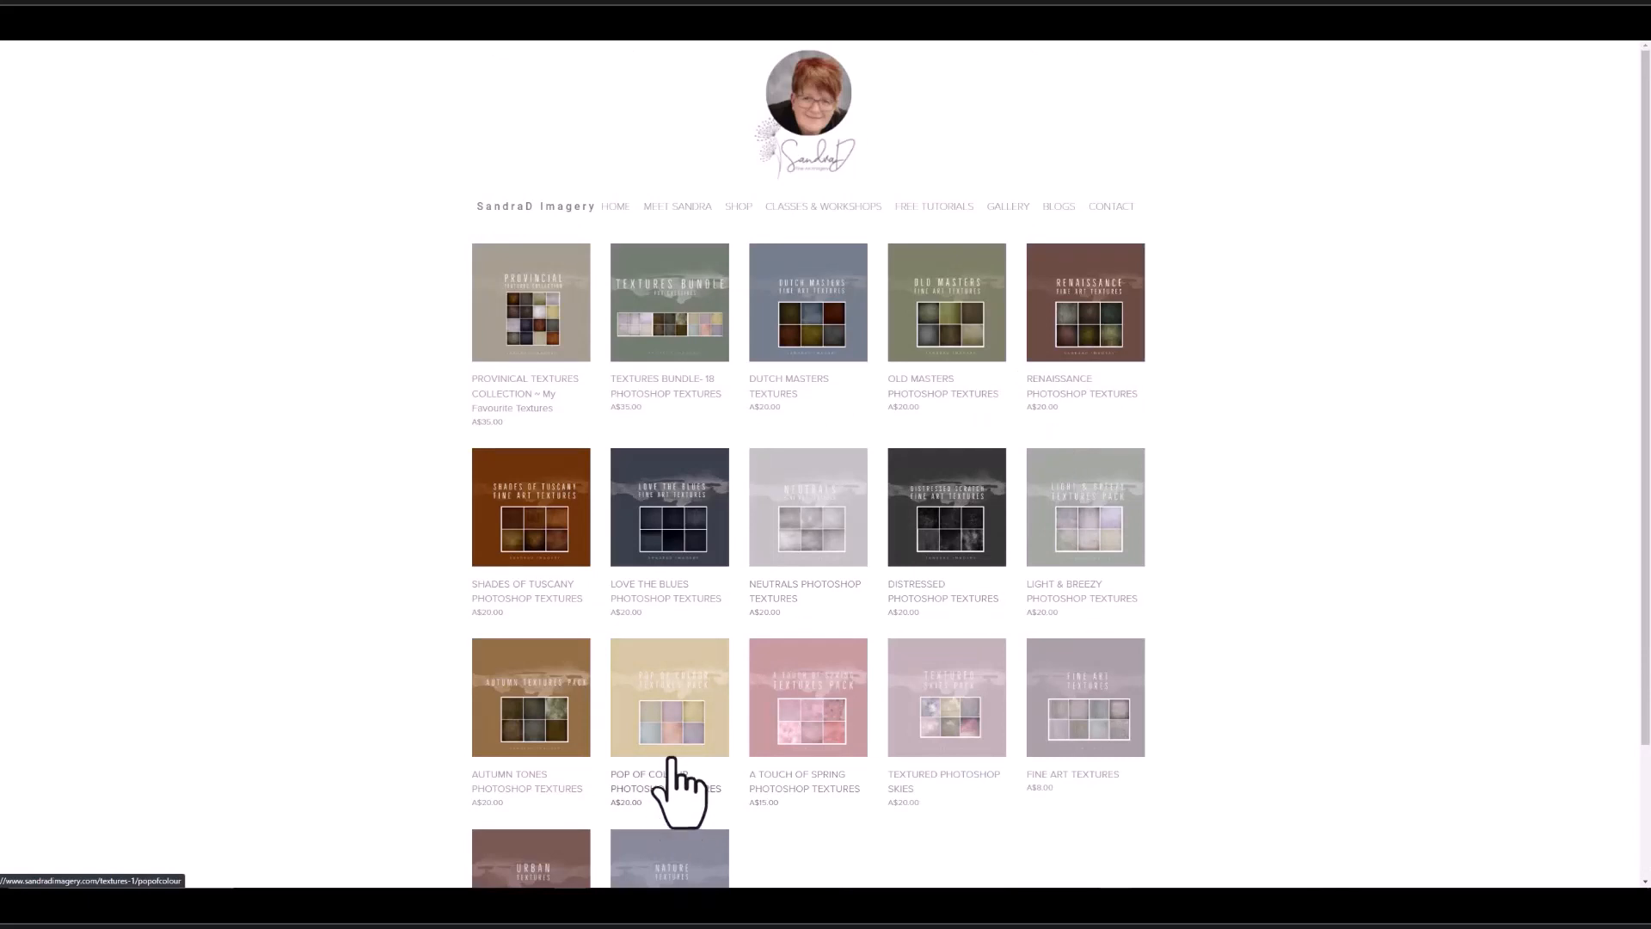
{"action": "left_click", "coordinate": [684, 757]}
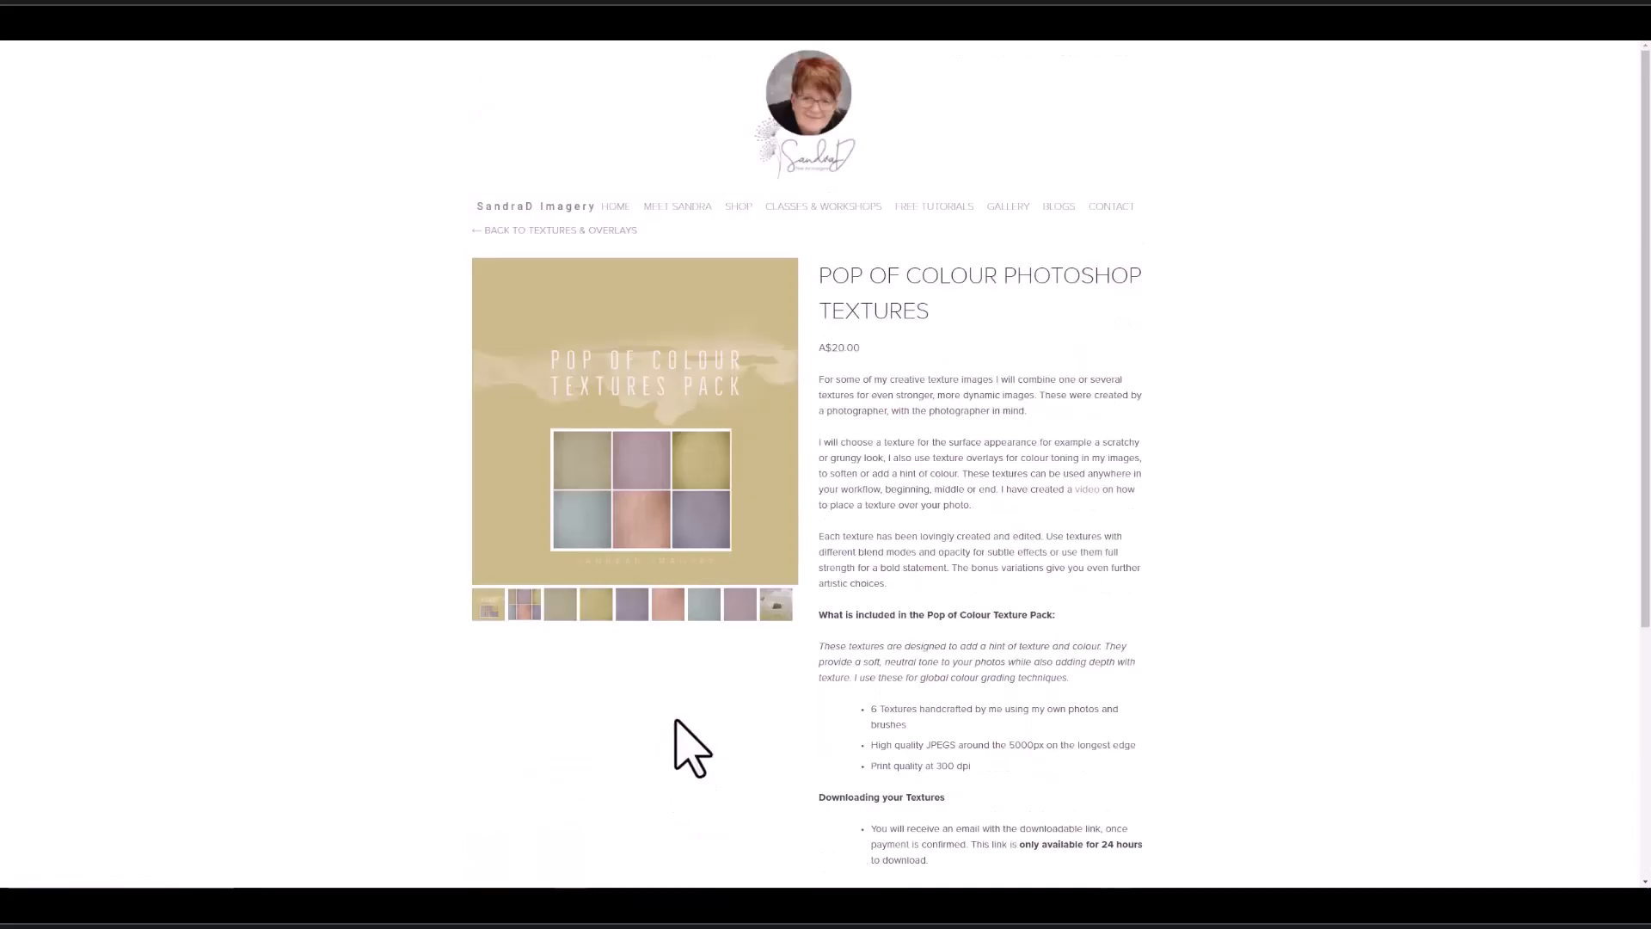